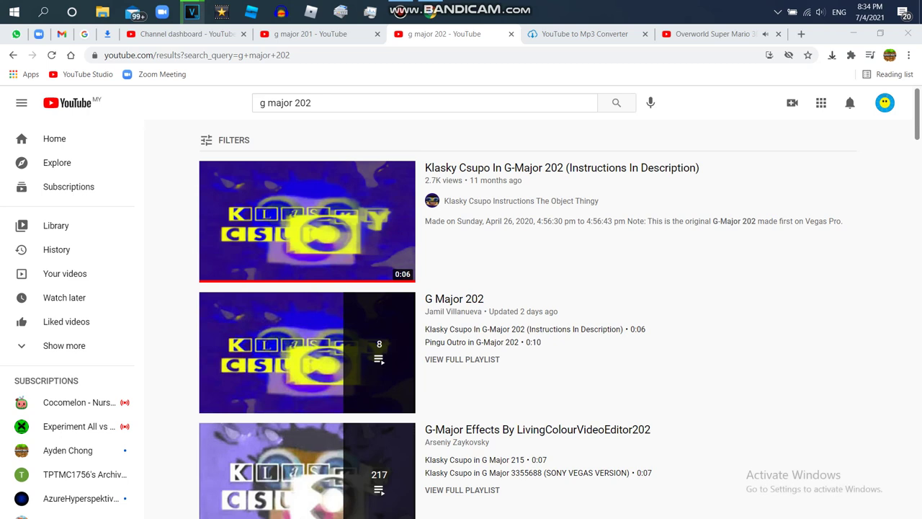
# - Switch to the empty VEGAS Pro project and open the Mickey Mouse Clubhouse theme song video from the Downloads folder
pyautogui.moveTo(191, 12)
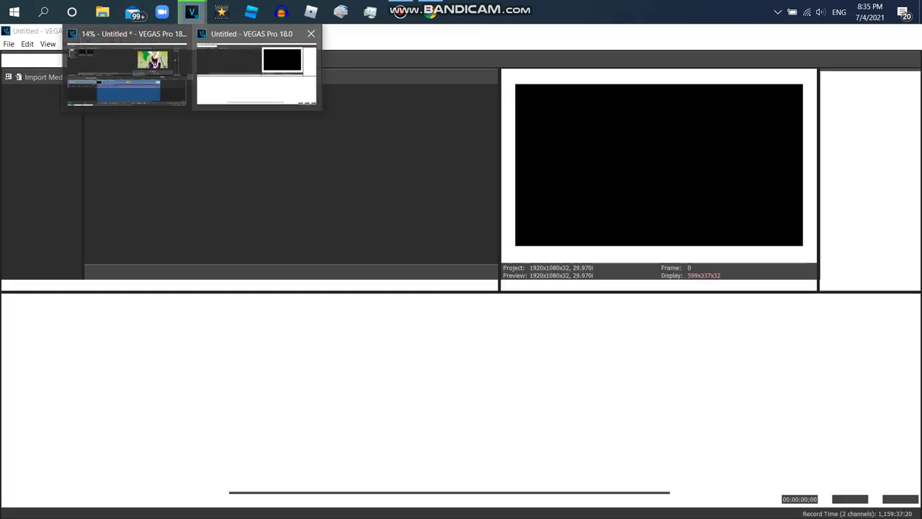
pyautogui.click(256, 72)
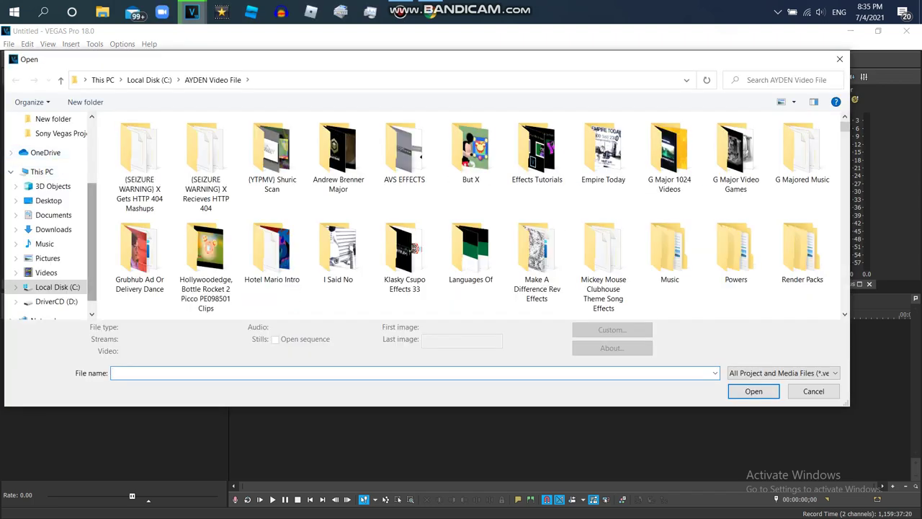
pyautogui.scroll(3, 53, 157)
pyautogui.click(54, 157)
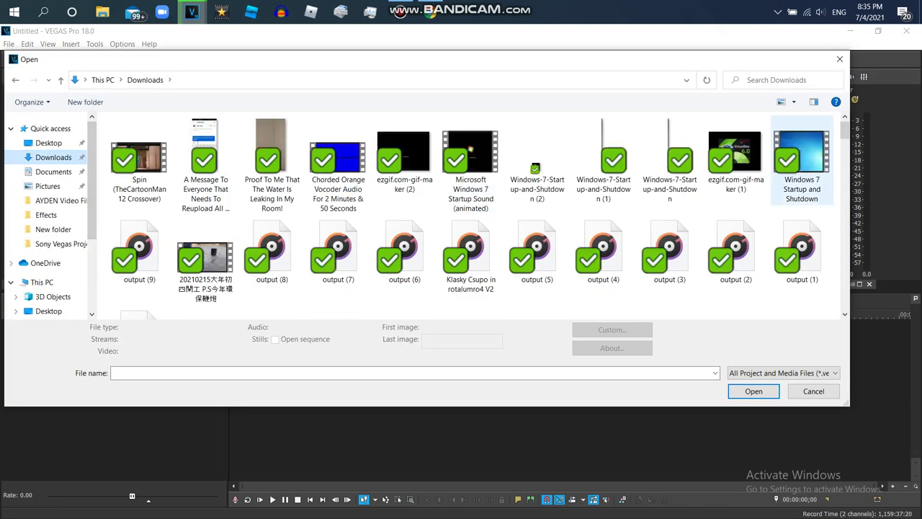
pyautogui.scroll(-6, 801, 166)
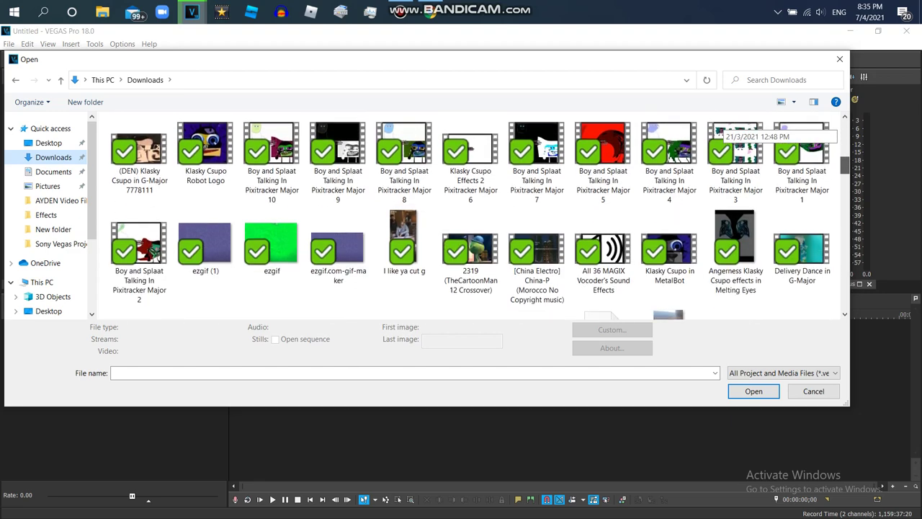
pyautogui.scroll(-8, 723, 131)
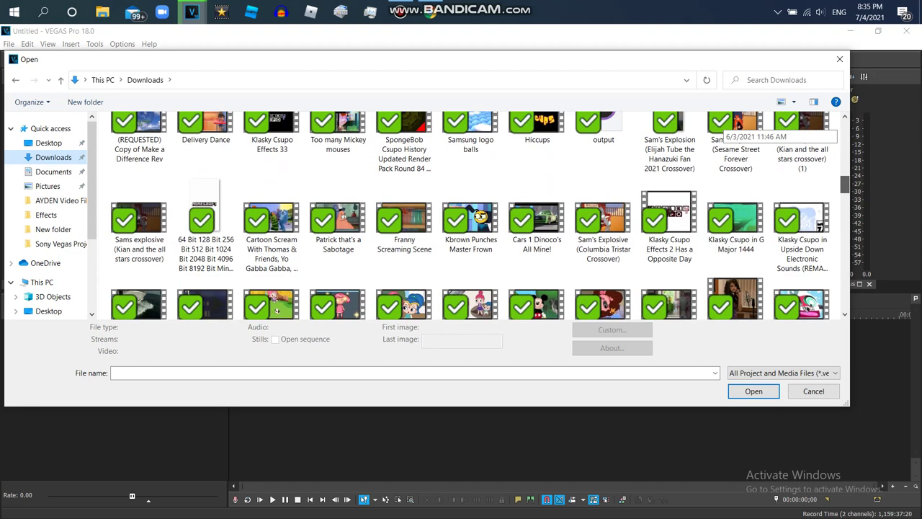
pyautogui.moveTo(845, 184); pyautogui.dragTo(845, 186)
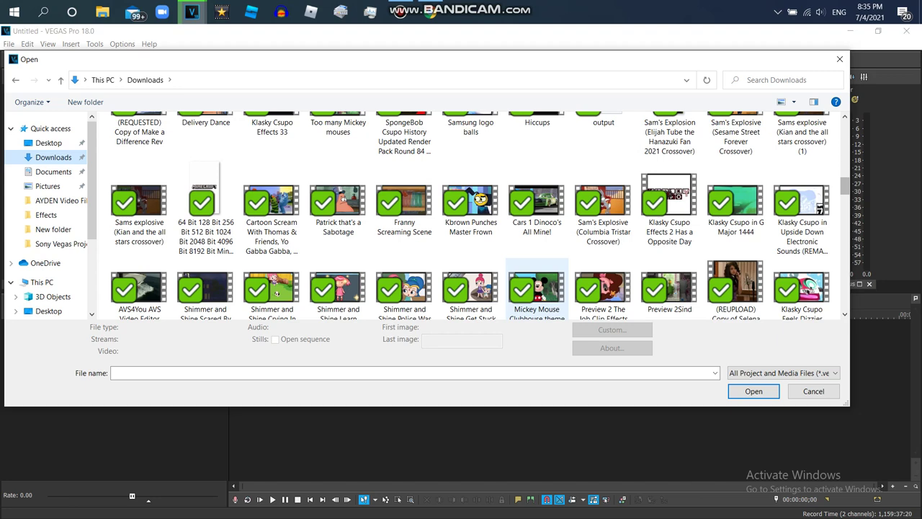
pyautogui.doubleClick(536, 288)
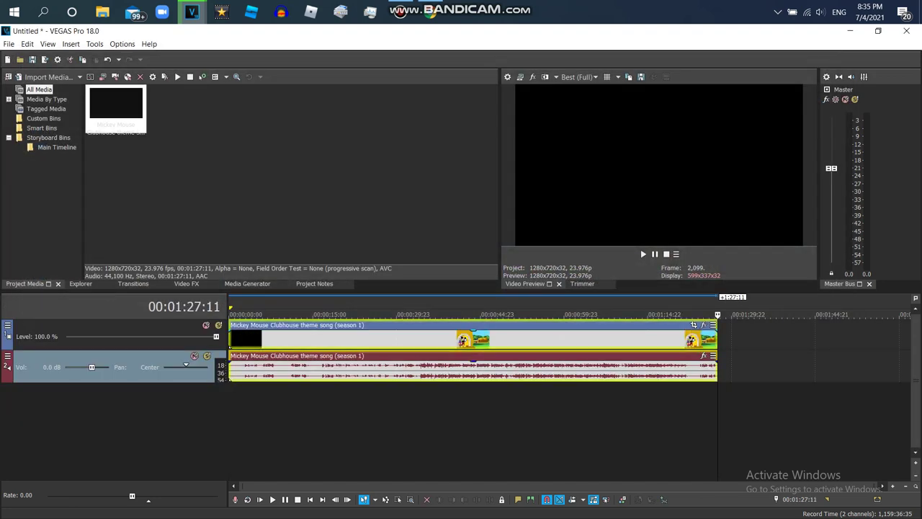
# - Place the playhead at about 00:00:30:08 and apply the Invert effect with its default preset to the video clip
pyautogui.click(399, 367)
pyautogui.click(187, 284)
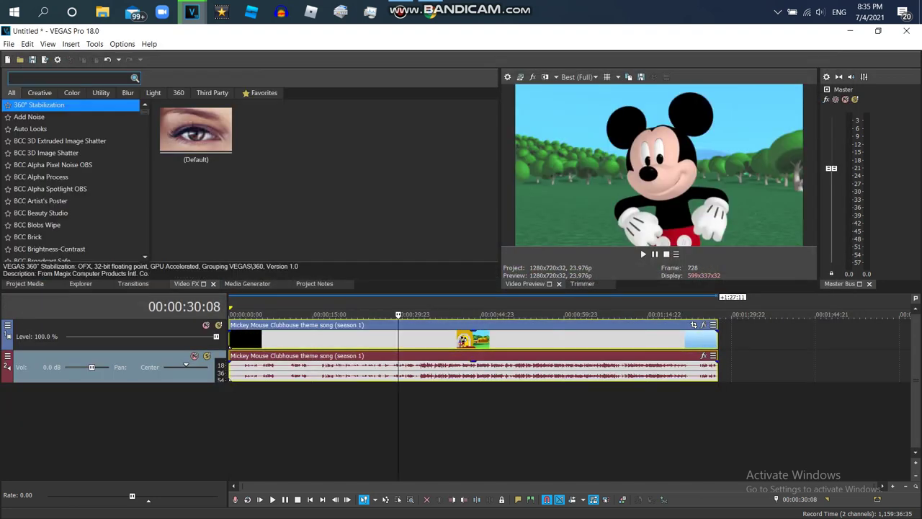
pyautogui.moveTo(144, 112); pyautogui.dragTo(145, 196)
pyautogui.scroll(-6, 44, 217)
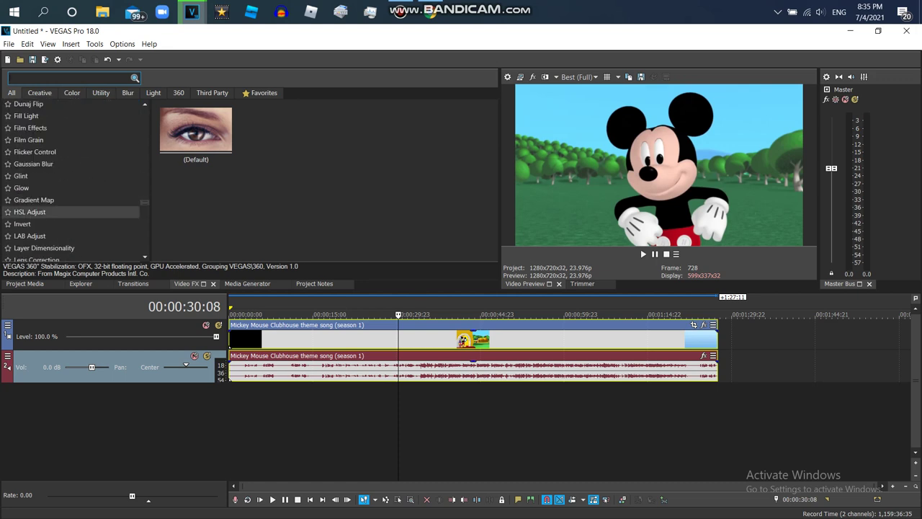
pyautogui.click(43, 223)
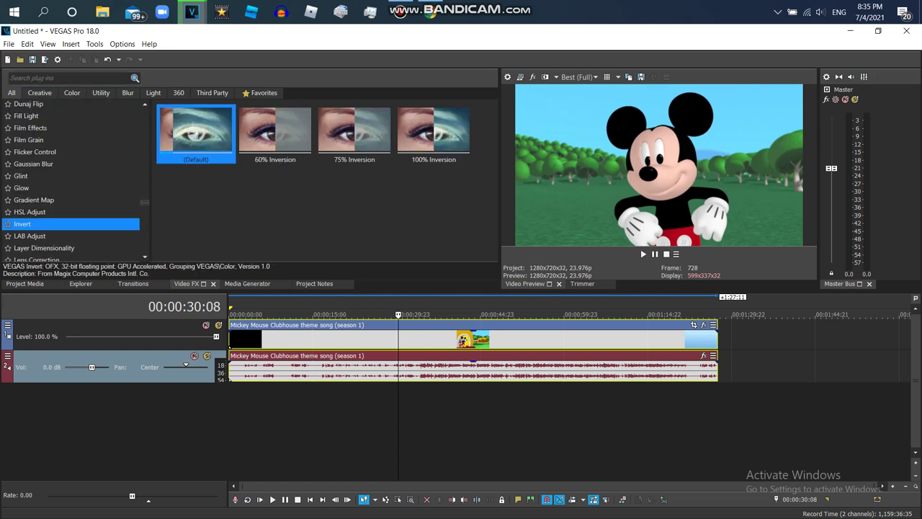
pyautogui.moveTo(196, 133); pyautogui.dragTo(303, 339)
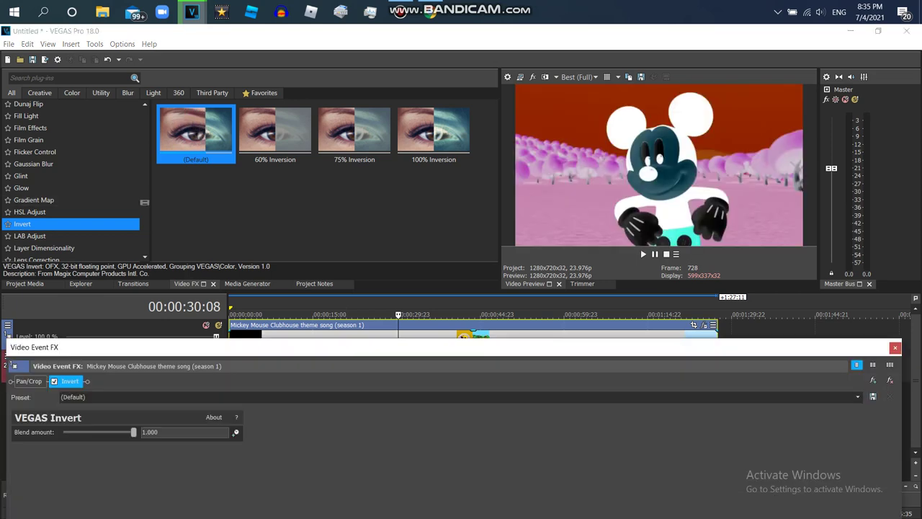
# - Add the Black and White effect with the default preset to the video clip after Invert
pyautogui.moveTo(145, 202); pyautogui.dragTo(145, 177)
pyautogui.scroll(12, 72, 180)
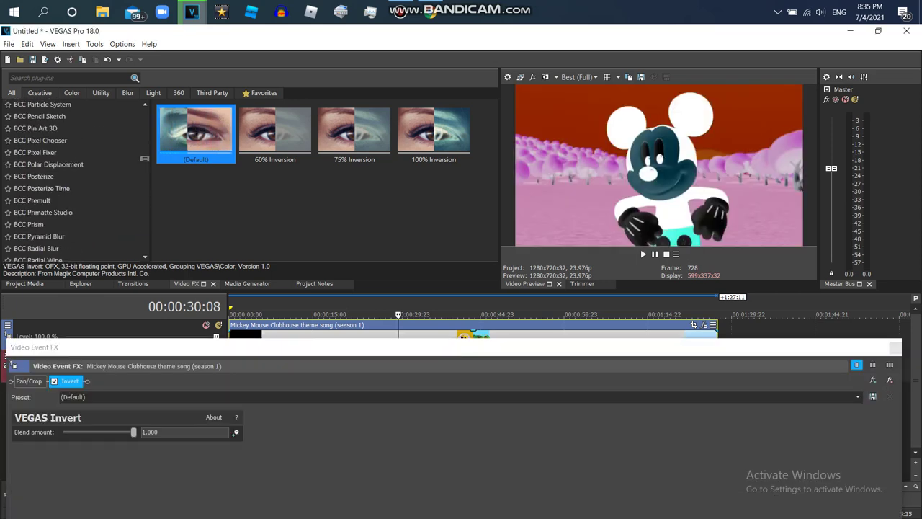
pyautogui.scroll(12, 79, 181)
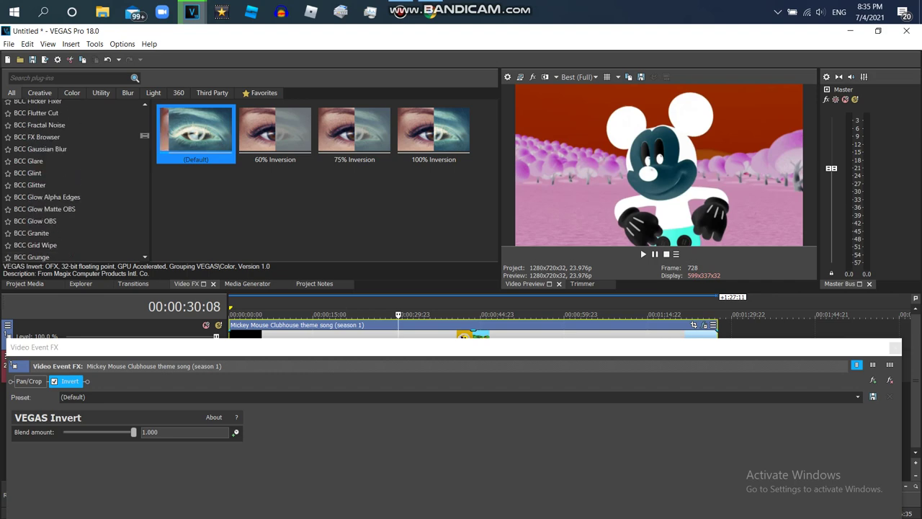
pyautogui.scroll(10, 72, 180)
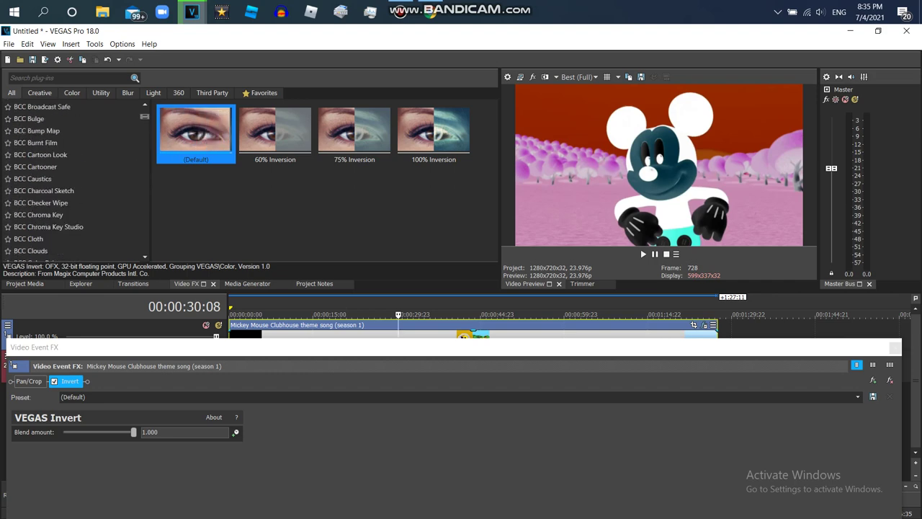
pyautogui.scroll(-20, 72, 180)
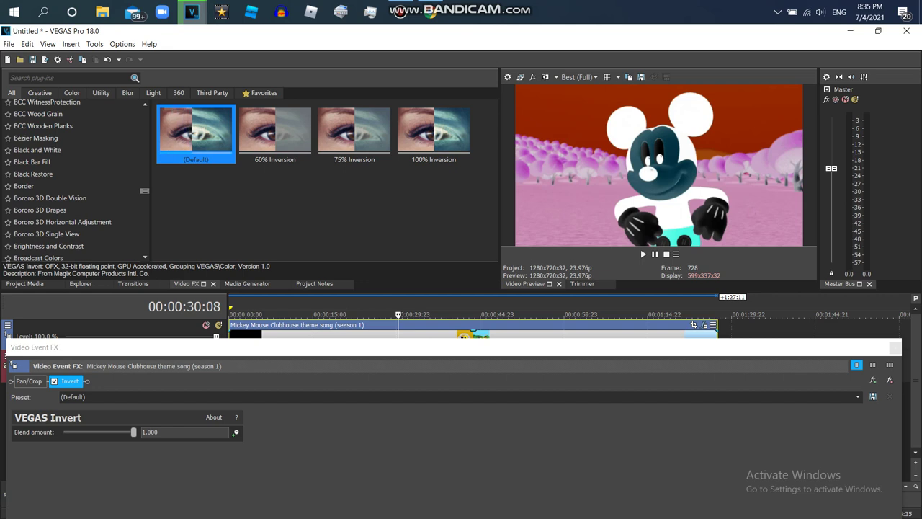
pyautogui.click(57, 150)
pyautogui.click(196, 191)
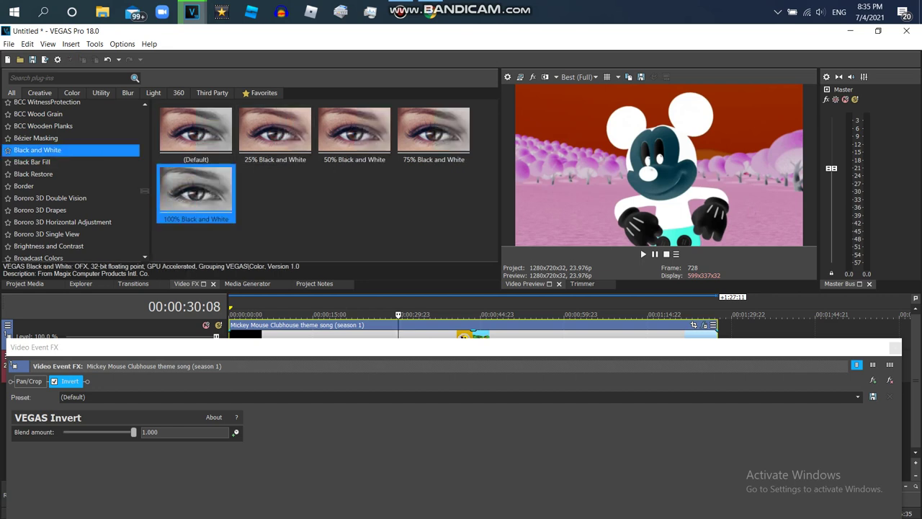
pyautogui.moveTo(275, 135); pyautogui.dragTo(249, 326)
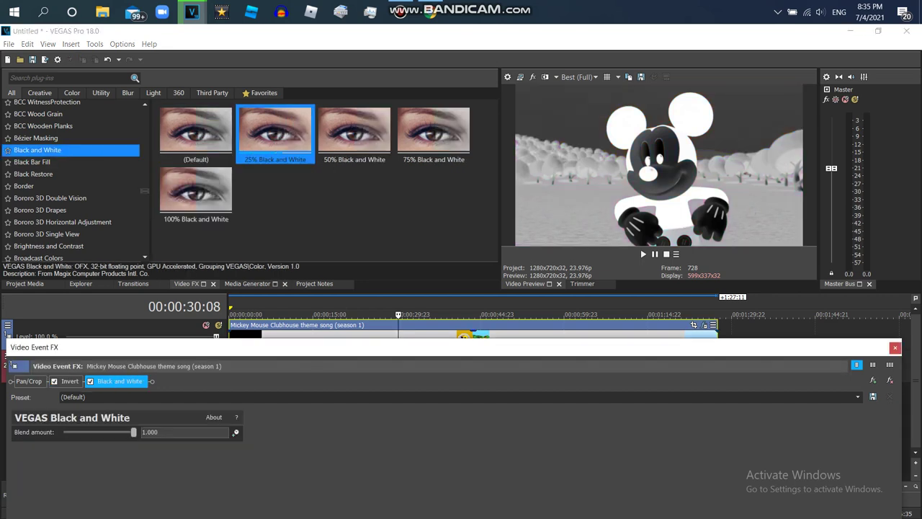
# - Add the Mirror effect with the Reflect Right preset after Black and White in the clip's effect chain
pyautogui.moveTo(144, 191); pyautogui.dragTo(144, 207)
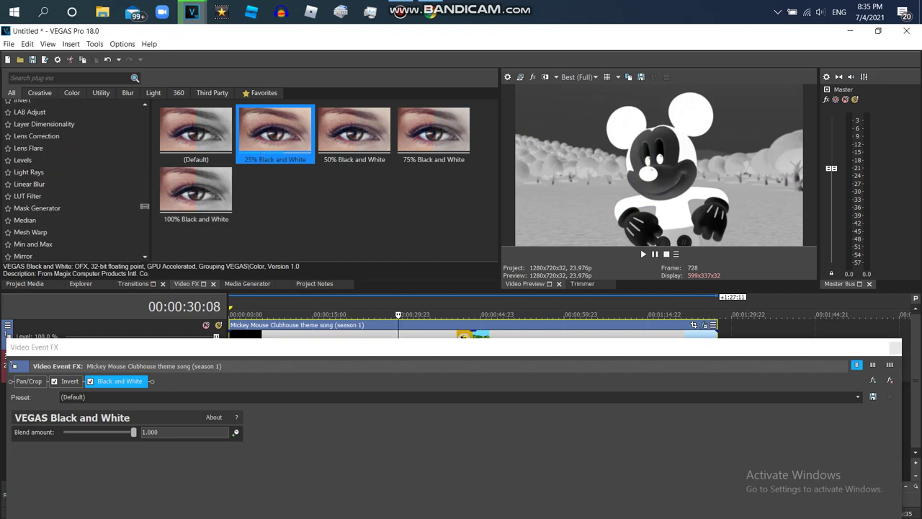
pyautogui.click(23, 256)
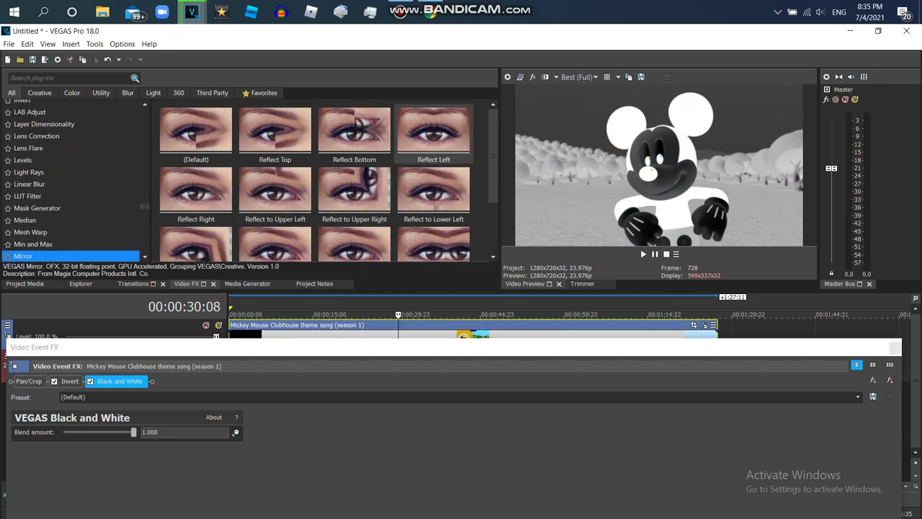
pyautogui.moveTo(196, 193); pyautogui.dragTo(147, 381)
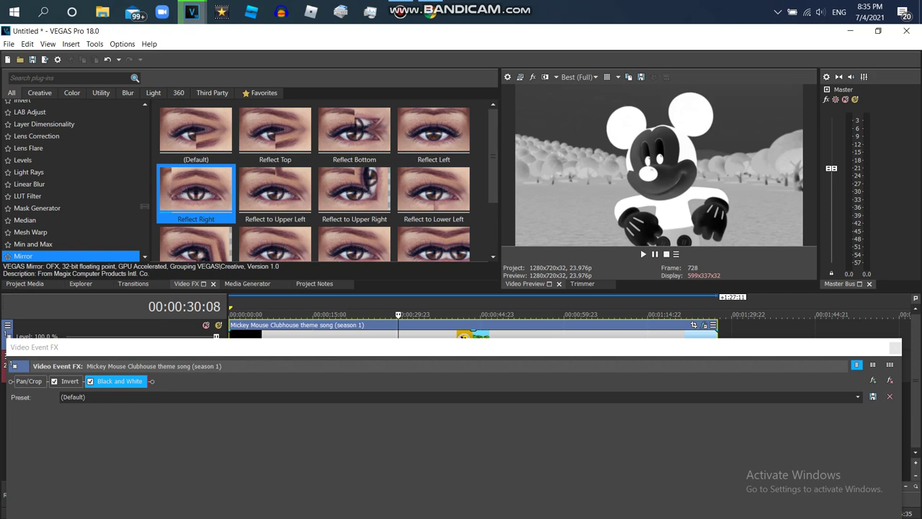
pyautogui.press('Return')
# - Add a TV Simulator effect with the Reset to None preset after Mirror and set its vertical sync to 0.5
pyautogui.scroll(10, 76, 180)
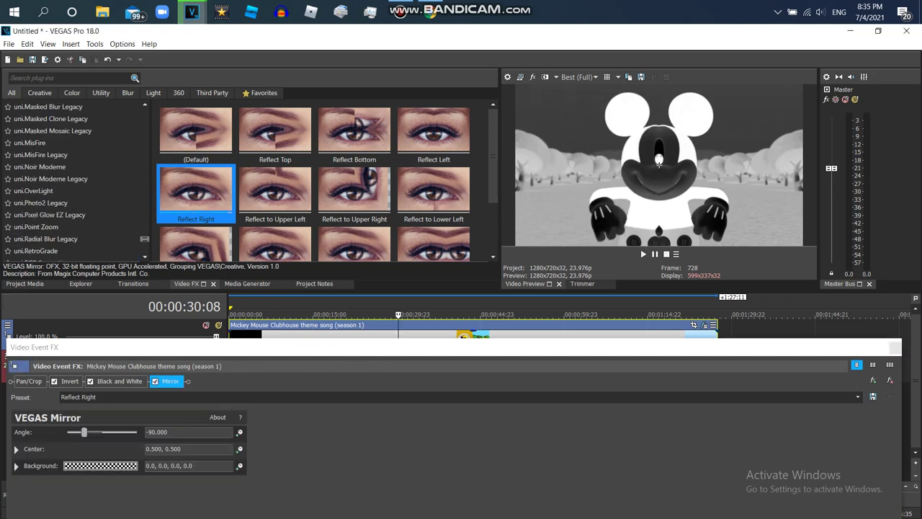
pyautogui.scroll(10, 76, 180)
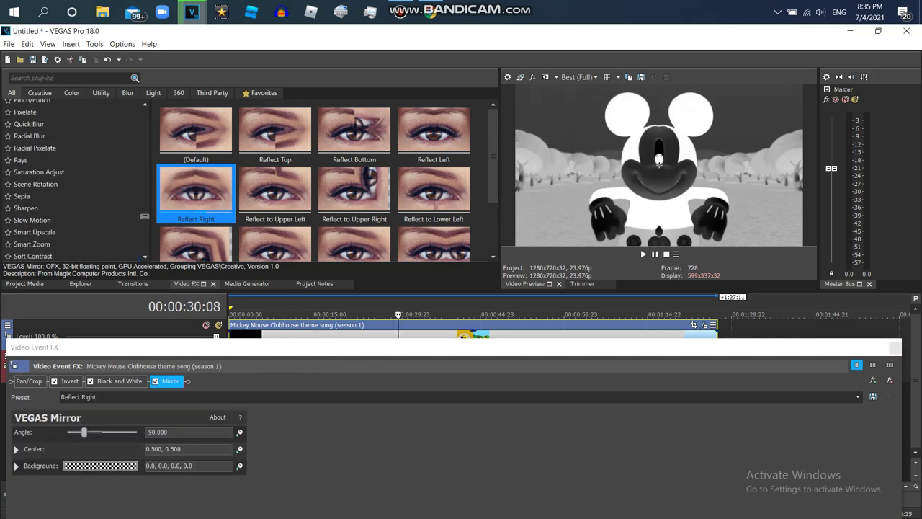
pyautogui.scroll(-15, 75, 191)
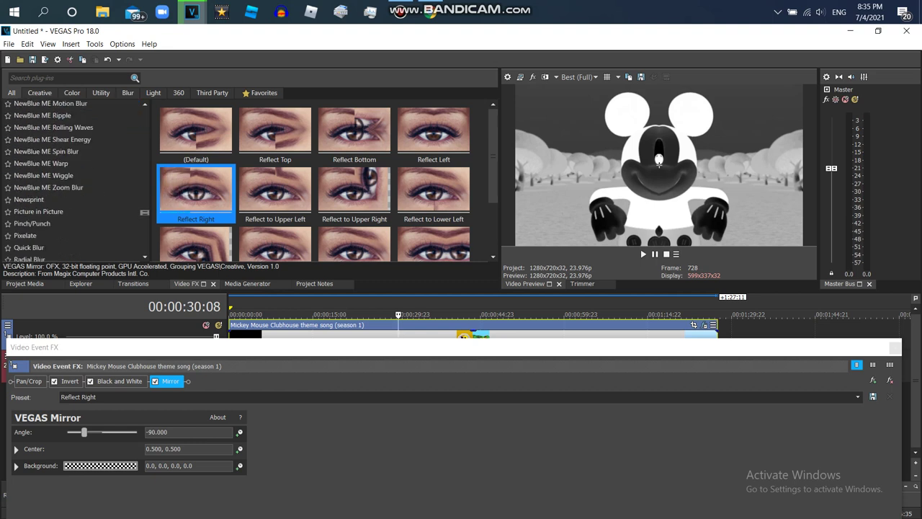
pyautogui.click(33, 194)
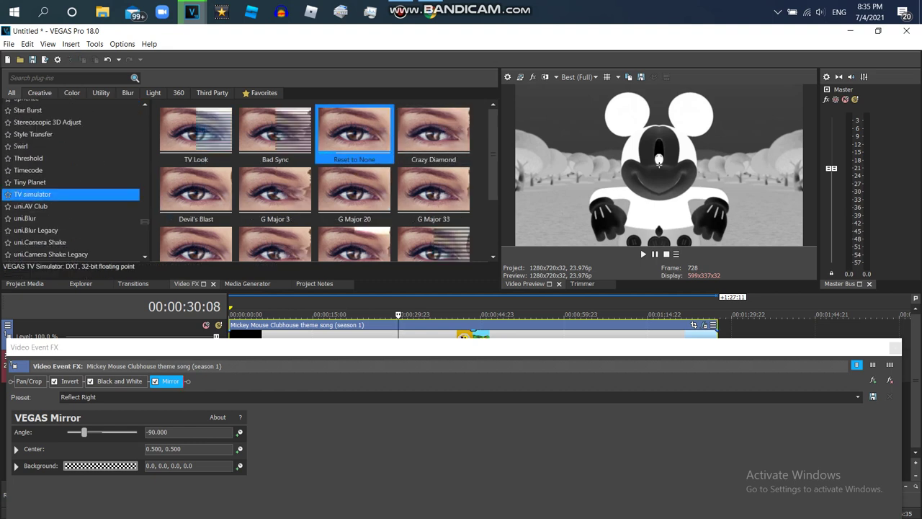
pyautogui.moveTo(354, 134); pyautogui.dragTo(658, 163)
pyautogui.moveTo(346, 347); pyautogui.dragTo(362, 257)
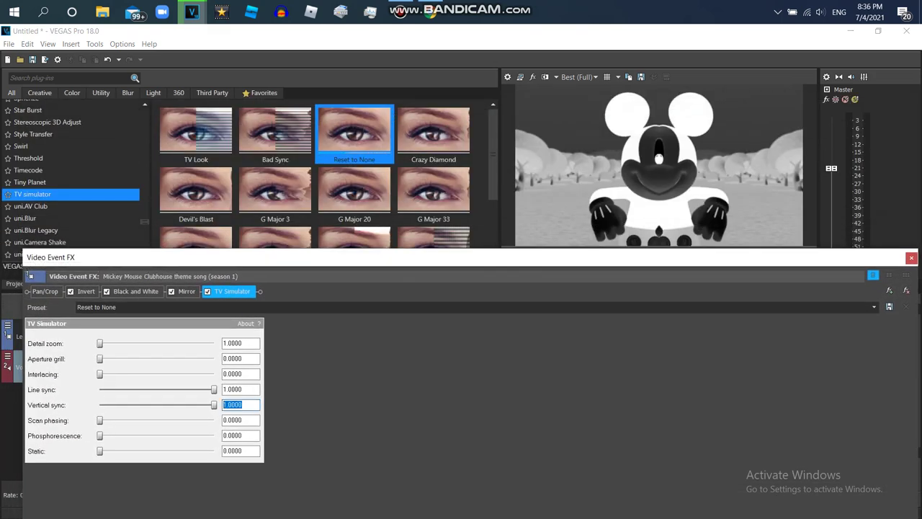
pyautogui.write('0.5')
pyautogui.press('Return')
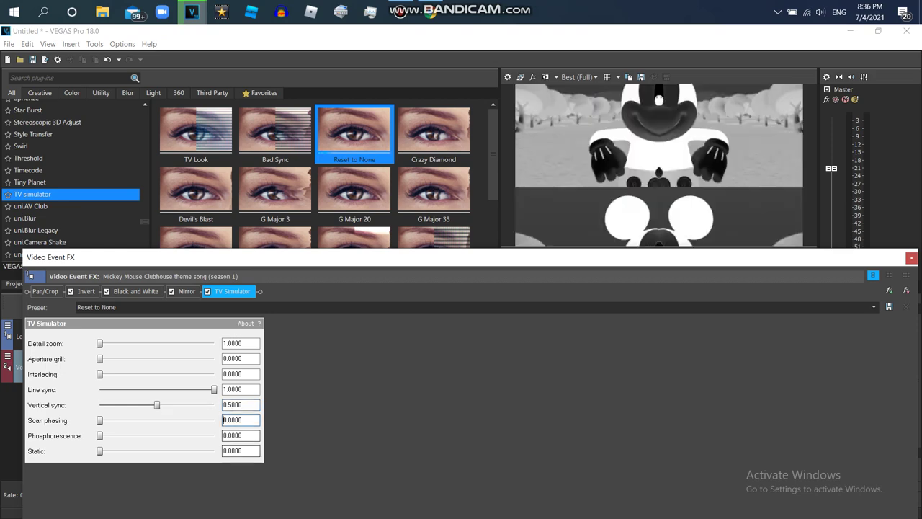
# - Add a second TV Simulator effect with the Reset to None preset at the end of the clip's effect chain
pyautogui.moveTo(362, 257); pyautogui.dragTo(345, 328)
pyautogui.moveTo(354, 134); pyautogui.dragTo(658, 163)
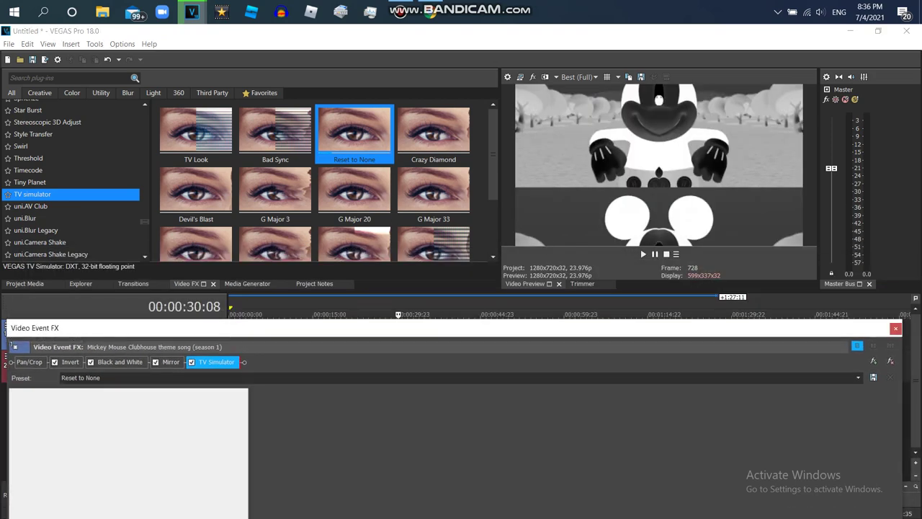
pyautogui.moveTo(345, 328); pyautogui.dragTo(361, 282)
pyautogui.hotkey('shift', 'Tab')
pyautogui.hotkey('shift', 'Tab')
pyautogui.hotkey('shift', 'Tab')
pyautogui.hotkey('shift', 'Tab')
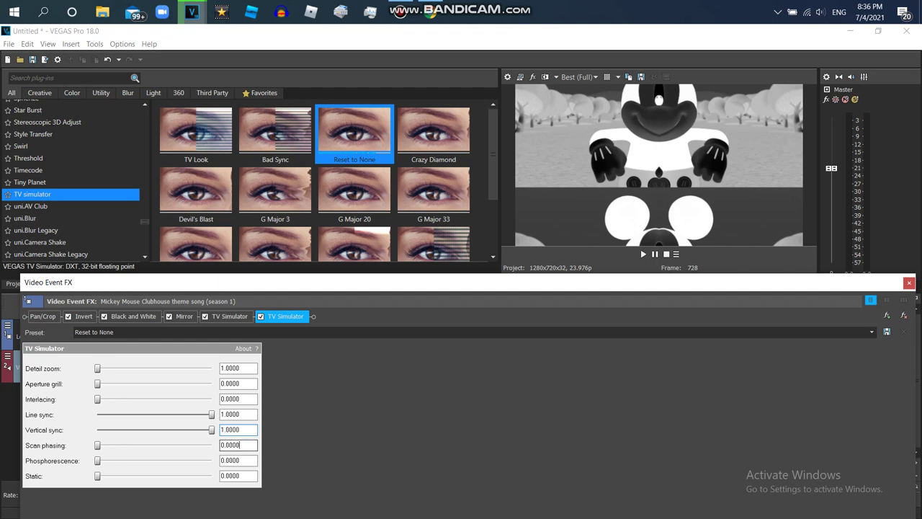
# - Insert a default Picture In Picture effect between the two TV Simulators and rotate the picture to about -176 degrees
pyautogui.moveTo(144, 222); pyautogui.dragTo(144, 211)
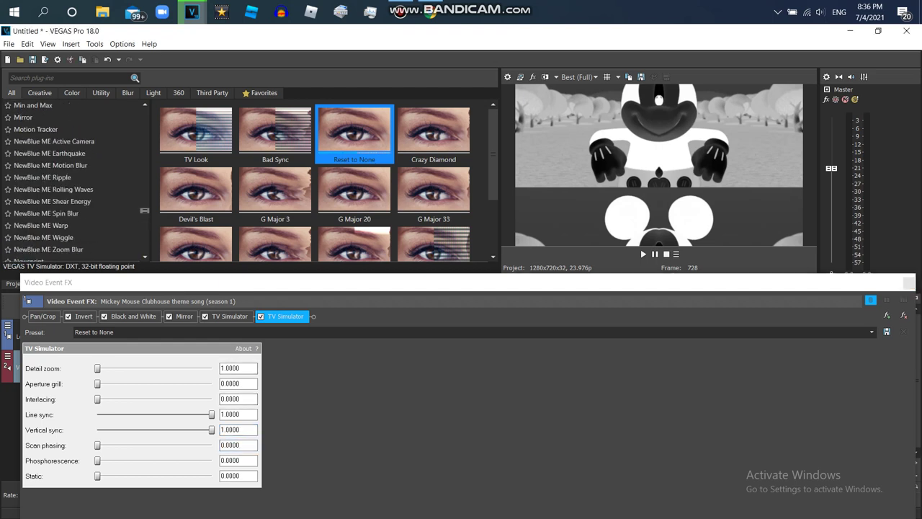
pyautogui.scroll(-2, 72, 180)
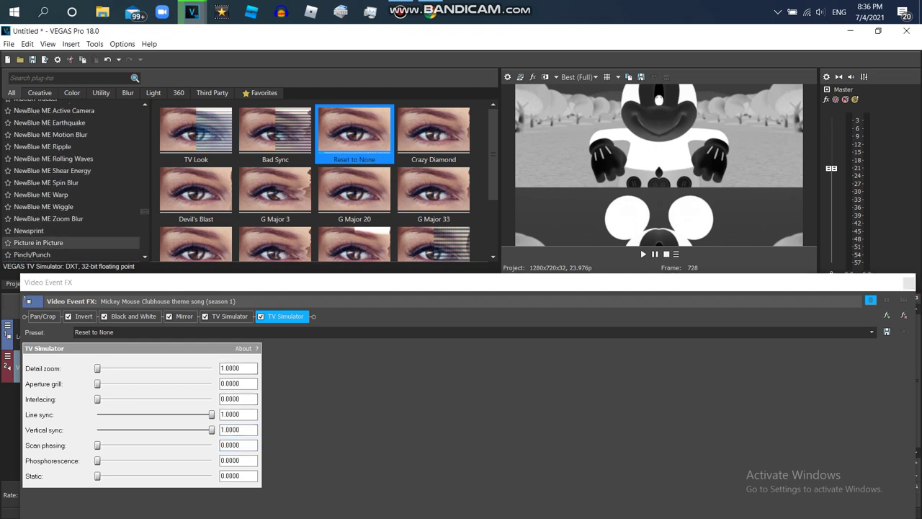
pyautogui.click(39, 242)
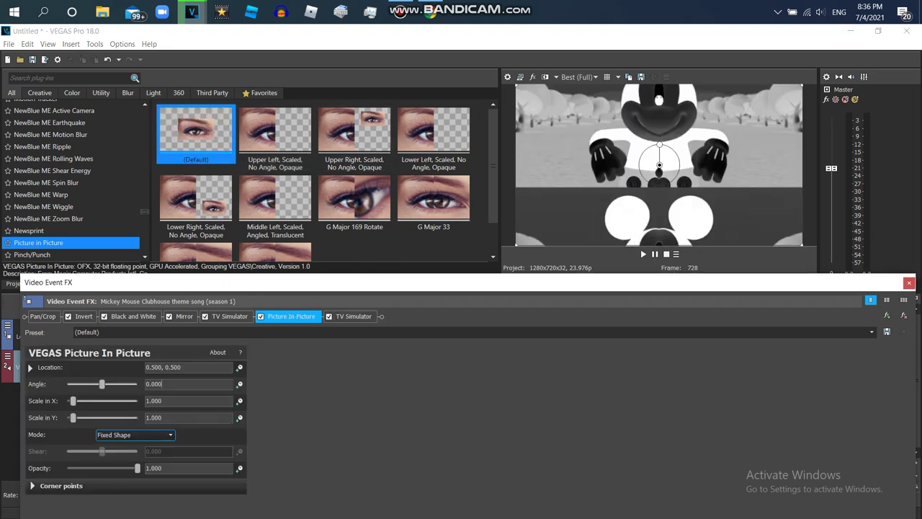
pyautogui.moveTo(659, 145); pyautogui.dragTo(658, 186)
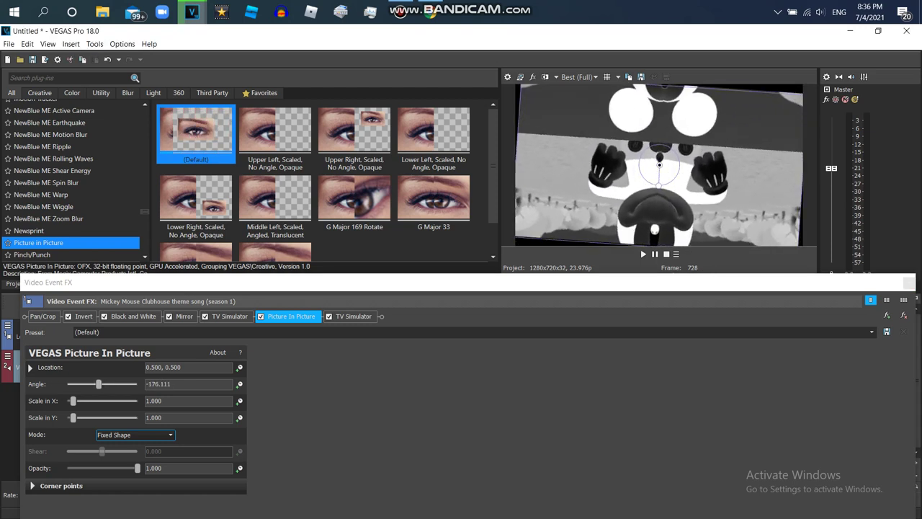
# - Set the vertical sync of the last TV Simulator in the effect chain to 0.5
pyautogui.click(353, 315)
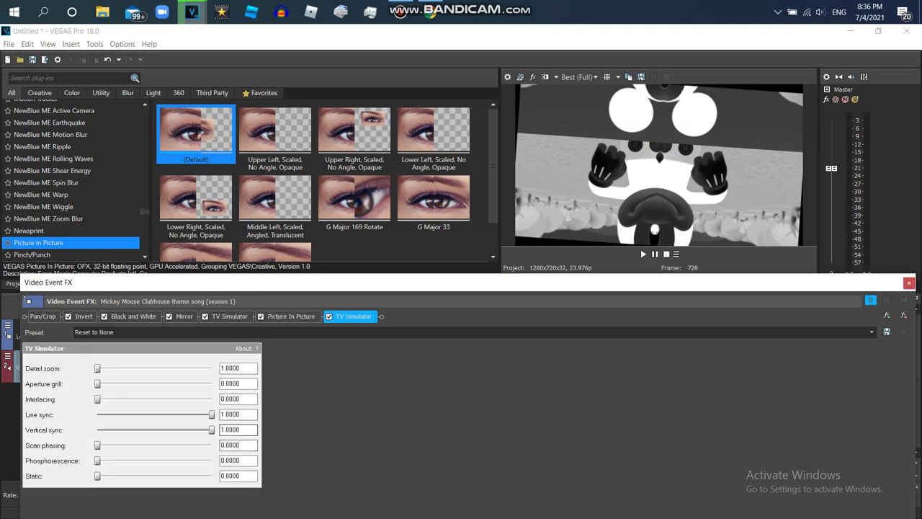
pyautogui.click(232, 430)
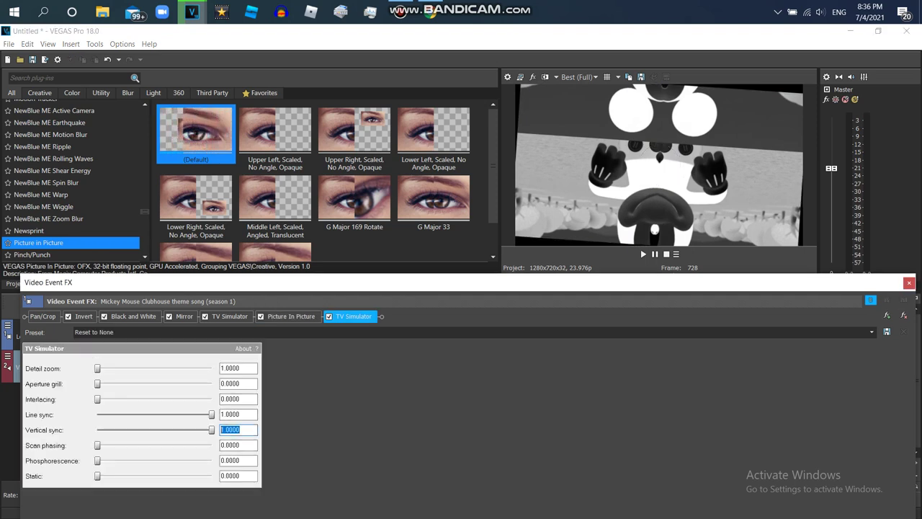
pyautogui.write('0.5')
pyautogui.press('Tab')
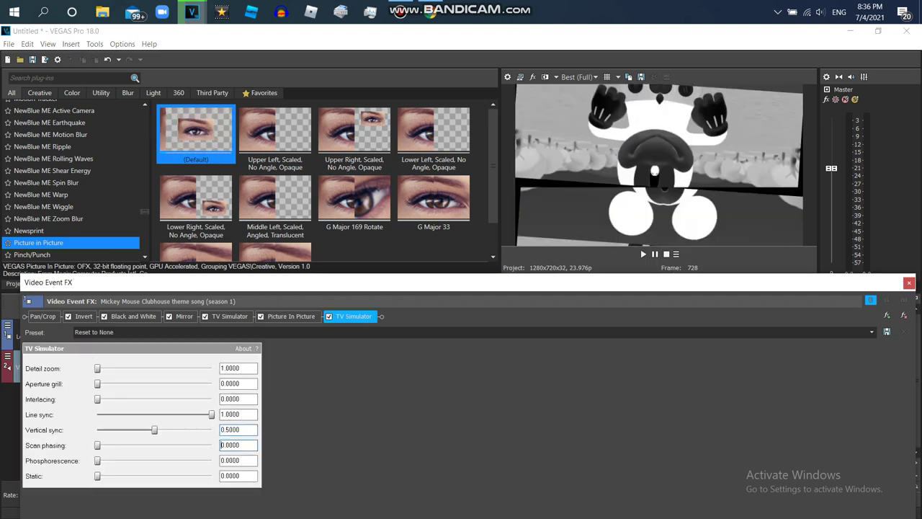
pyautogui.click(291, 315)
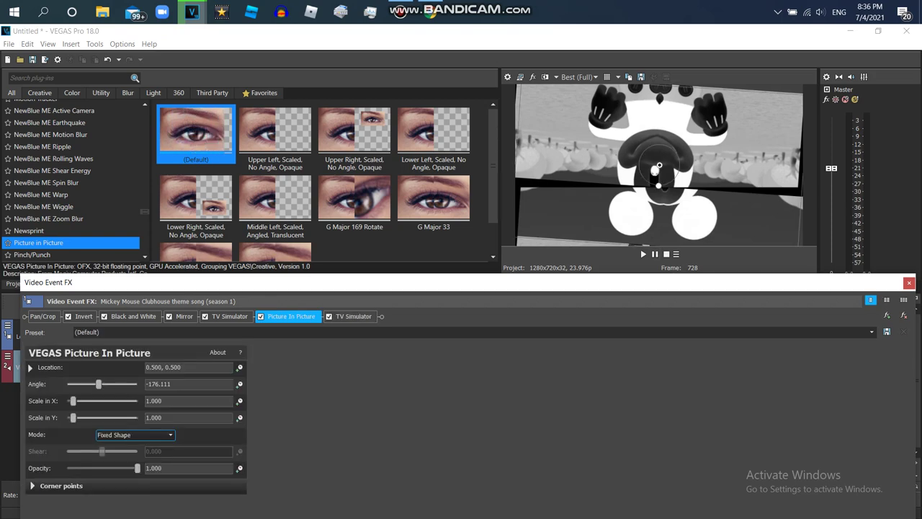
pyautogui.moveTo(658, 186); pyautogui.dragTo(659, 145)
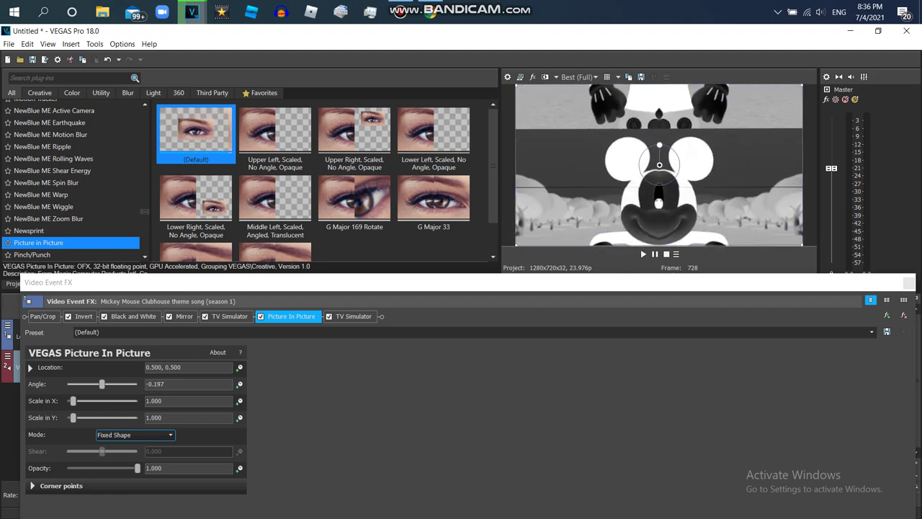
pyautogui.moveTo(802, 85); pyautogui.dragTo(802, 85)
pyautogui.moveTo(659, 245); pyautogui.dragTo(659, 246)
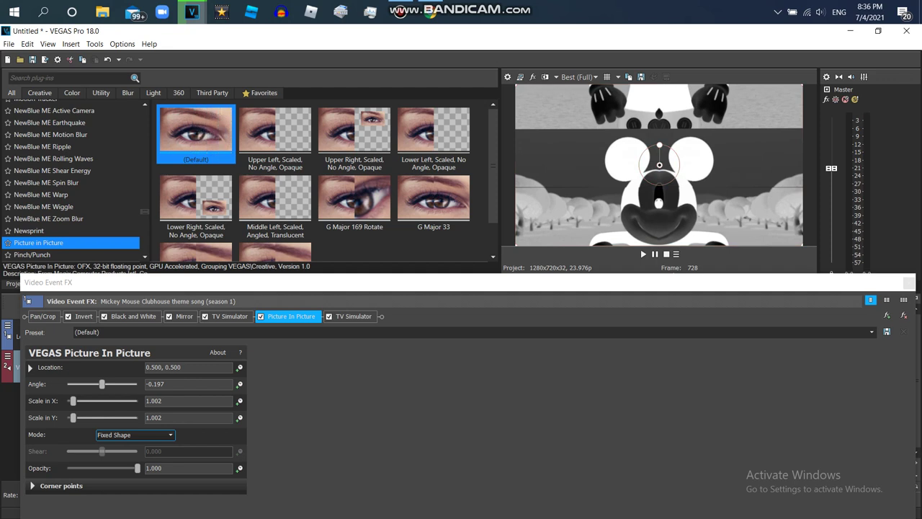
# - Replace the Picture In Picture between the two TV Simulators with a fresh default one and set its X and Y scale to 1
pyautogui.click(904, 314)
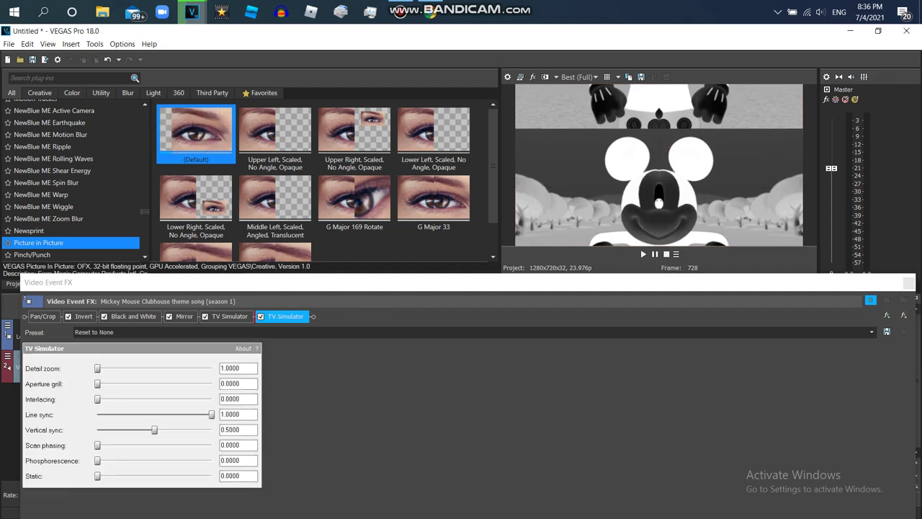
pyautogui.moveTo(196, 133); pyautogui.dragTo(255, 316)
pyautogui.doubleClick(154, 401)
pyautogui.write('1')
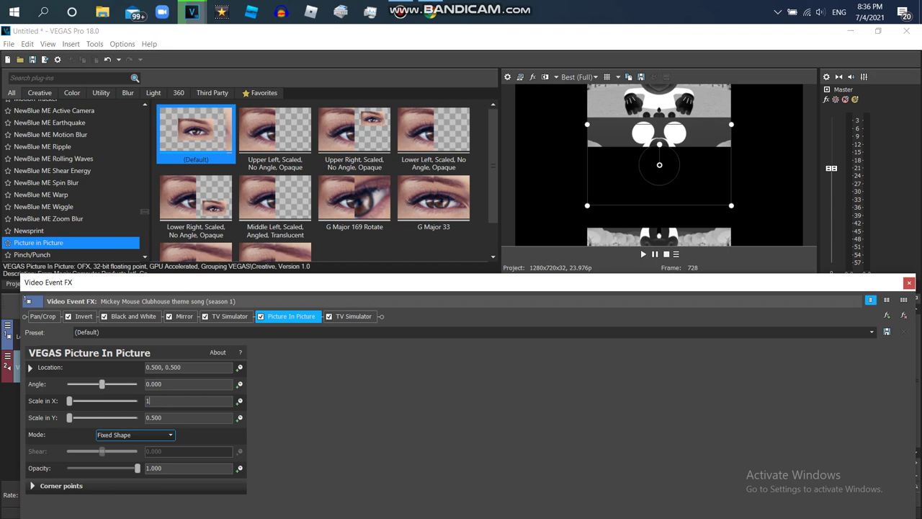
pyautogui.click(170, 384)
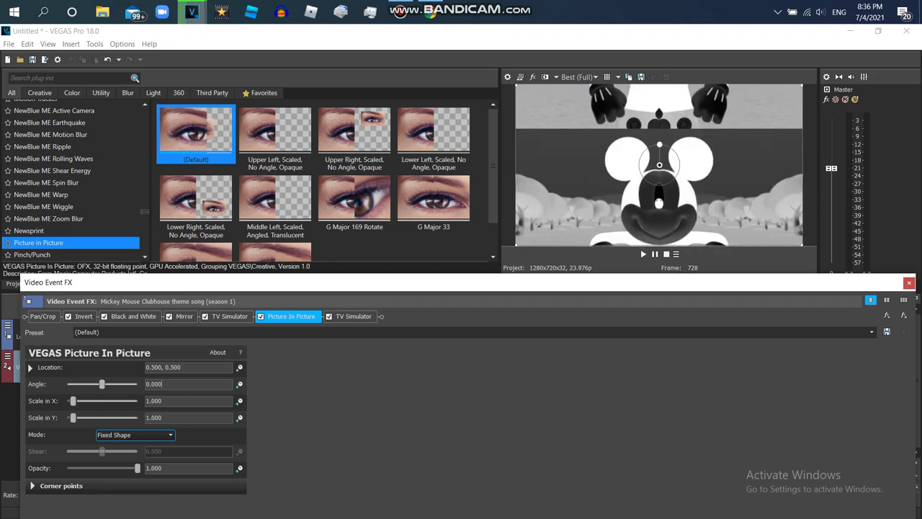
# - Rotate the picture to -180 degrees and set its X and Y scale to 1.003
pyautogui.moveTo(659, 145); pyautogui.dragTo(660, 186)
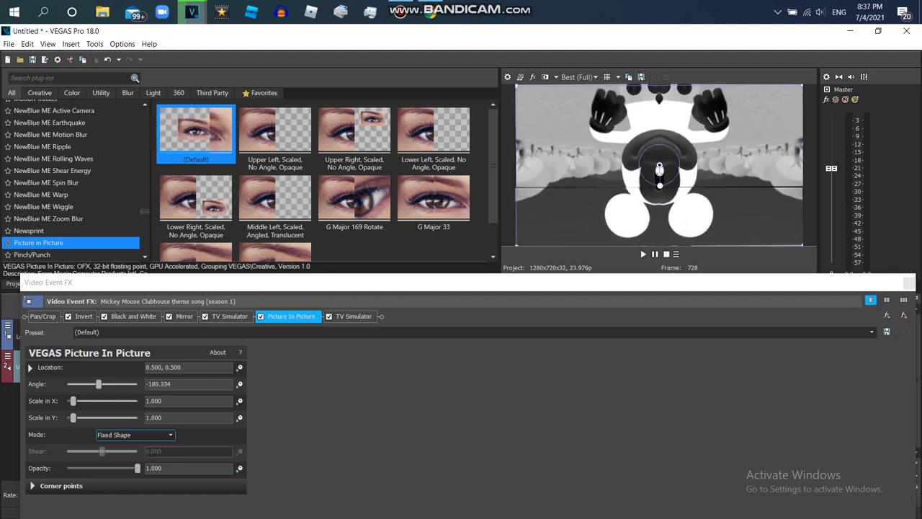
pyautogui.moveTo(173, 384); pyautogui.dragTo(163, 384)
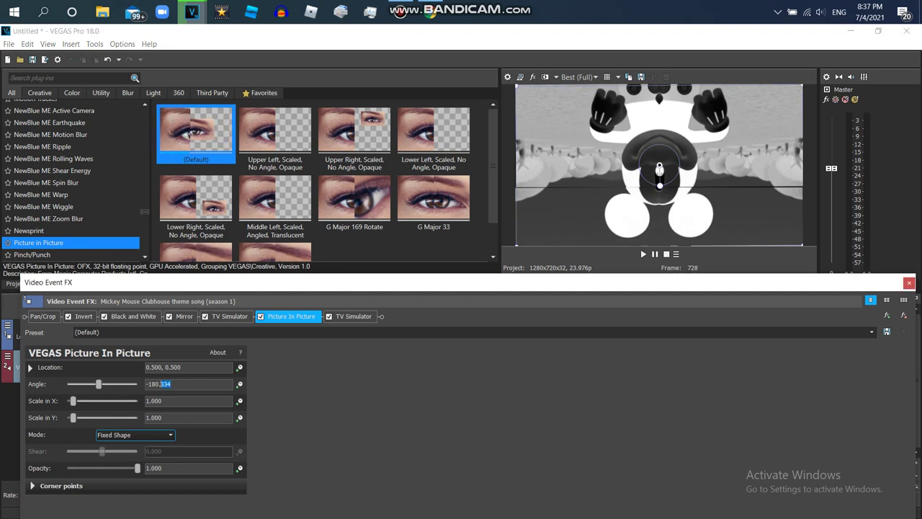
pyautogui.write('000')
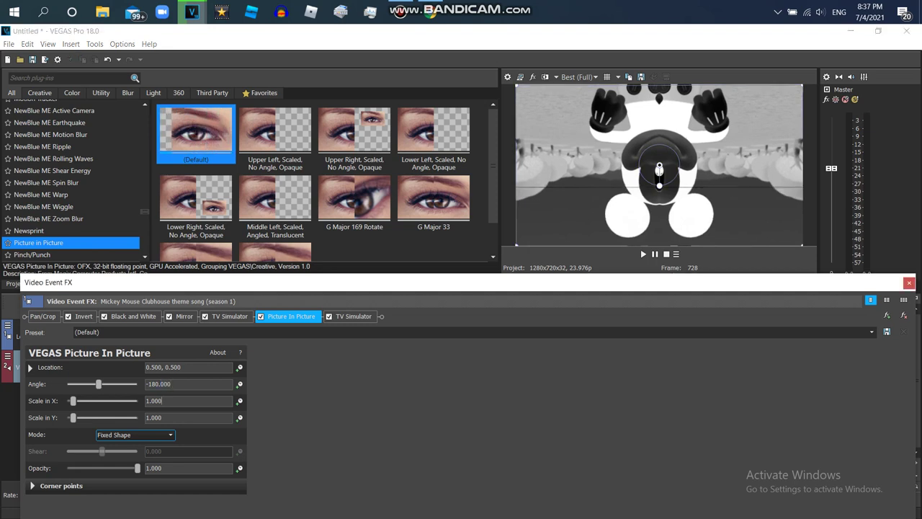
pyautogui.click(164, 401)
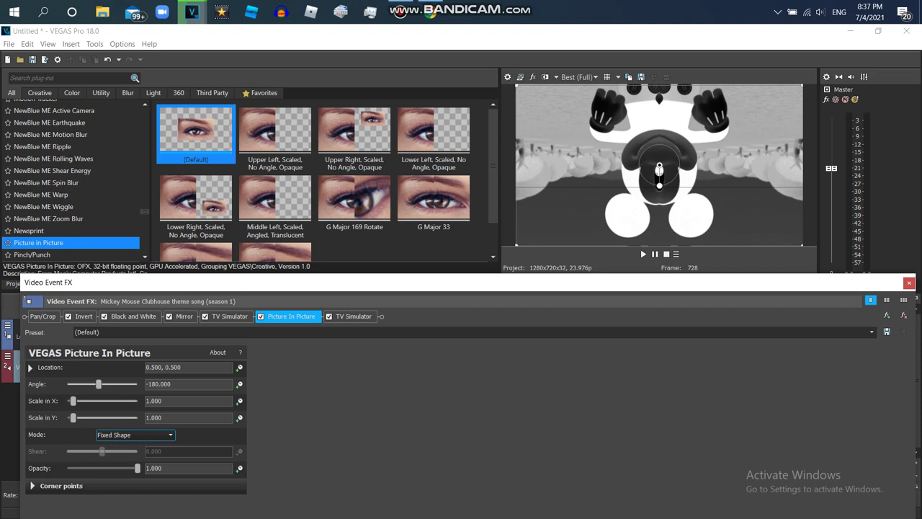
pyautogui.write('1')
pyautogui.click(173, 383)
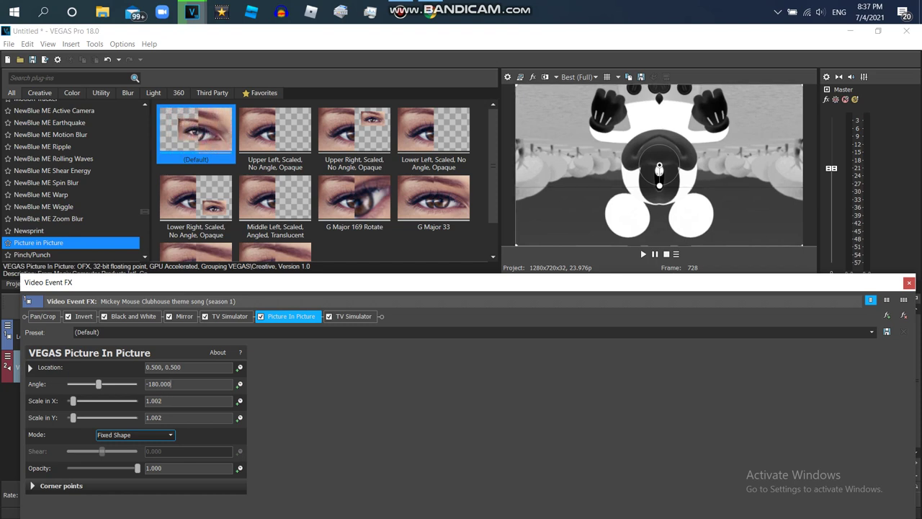
pyautogui.press('BackSpace')
pyautogui.write('3')
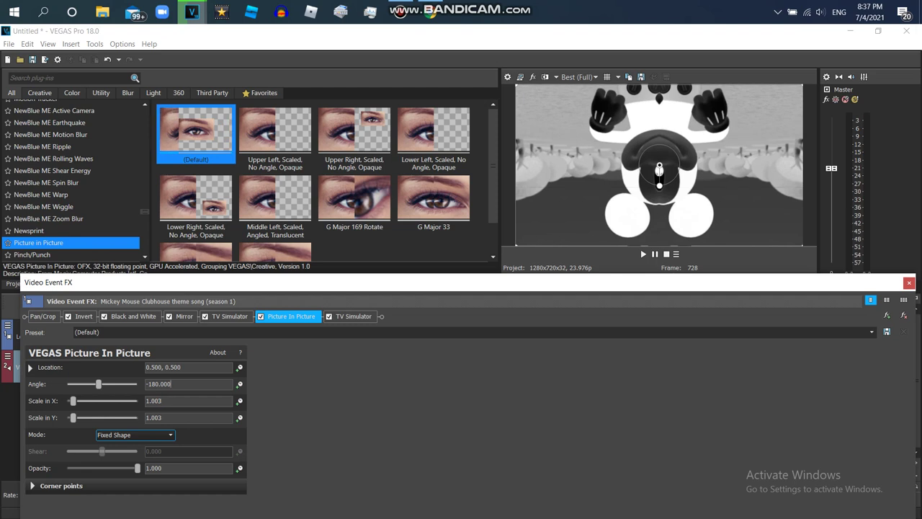
# - Add a second default Picture In Picture at the end of the effect chain and set its scale to 1
pyautogui.moveTo(196, 132); pyautogui.dragTo(375, 317)
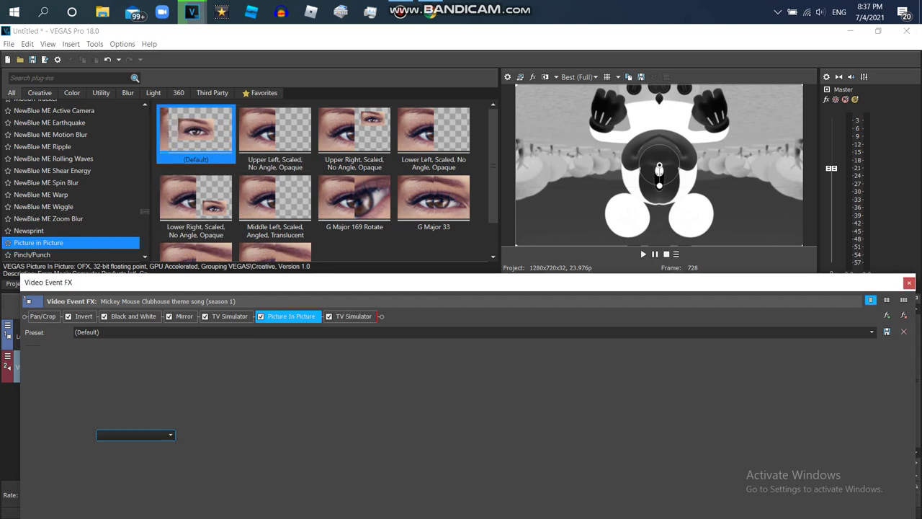
pyautogui.press('BackSpace')
pyautogui.press('BackSpace')
pyautogui.press('BackSpace')
pyautogui.press('BackSpace')
pyautogui.press('BackSpace')
pyautogui.write('1')
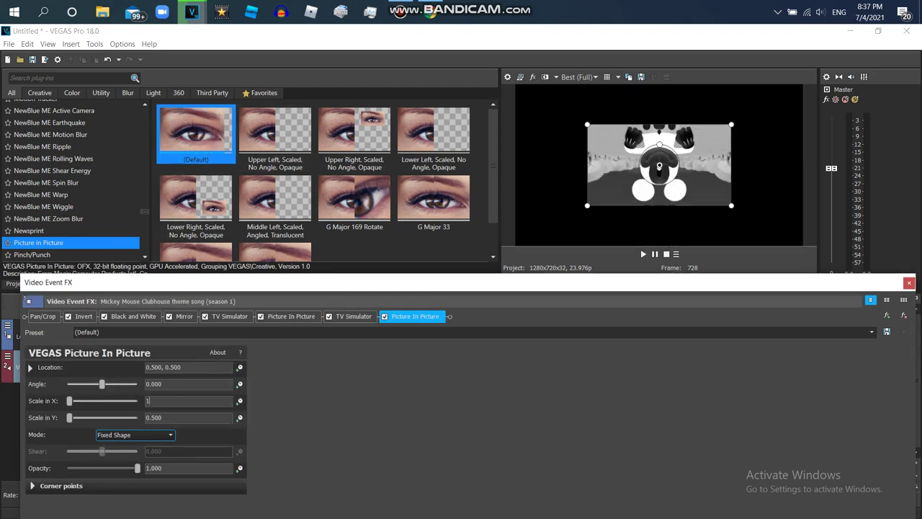
# - Set the angle of the last Picture In Picture to 180 degrees
pyautogui.click(163, 384)
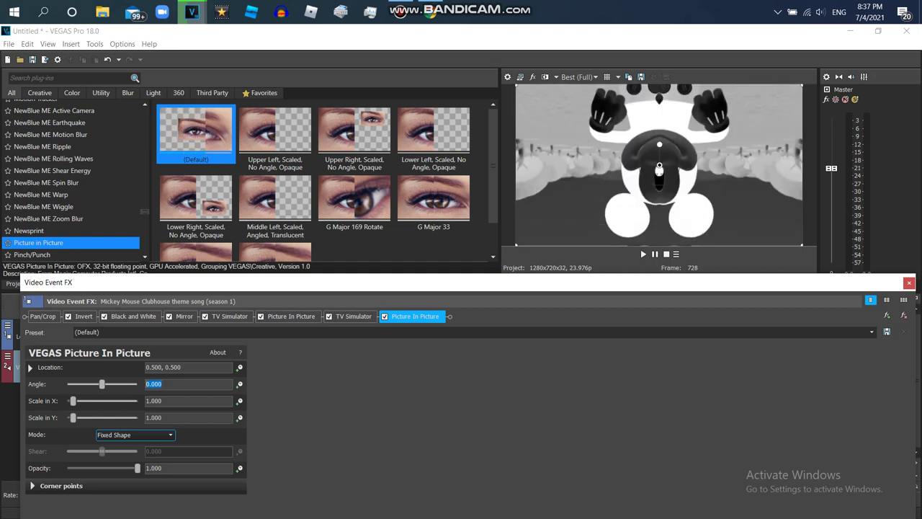
pyautogui.write('90')
pyautogui.press('Return')
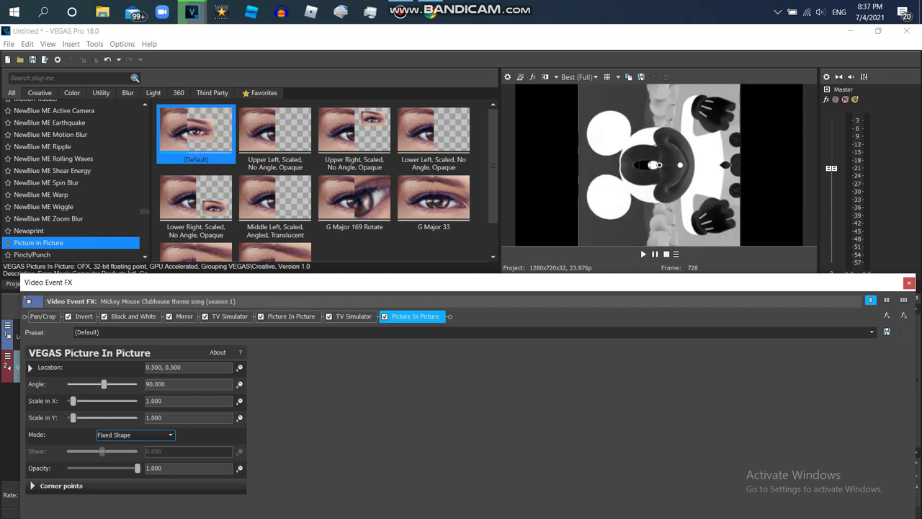
pyautogui.doubleClick(163, 384)
pyautogui.write('180')
pyautogui.press('Return')
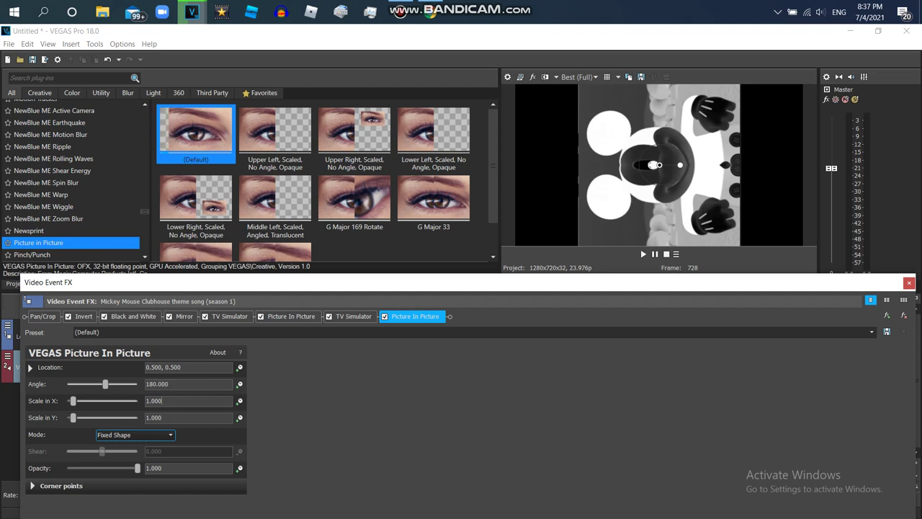
# - Insert a Wave effect with the AVS Wave preset directly after the first TV Simulator in the clip's effect chain
pyautogui.moveTo(145, 211); pyautogui.dragTo(145, 242)
pyautogui.scroll(-3, 72, 180)
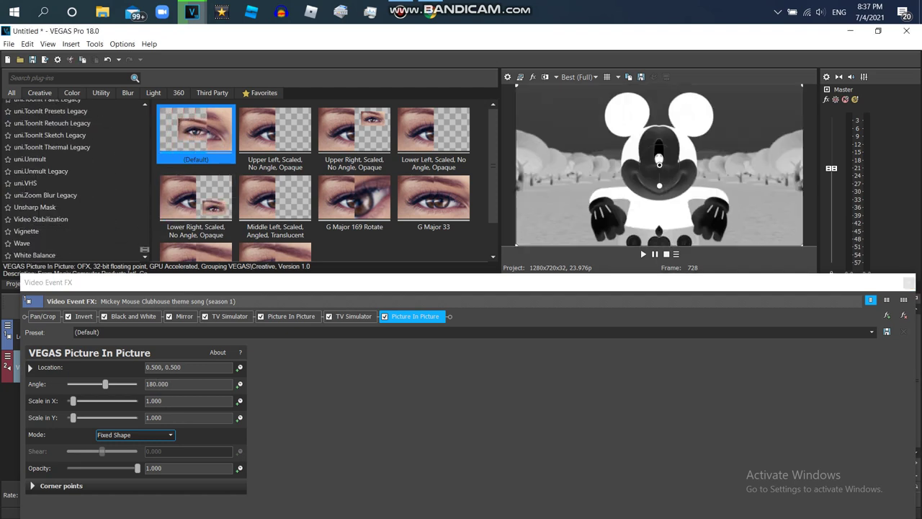
pyautogui.click(43, 242)
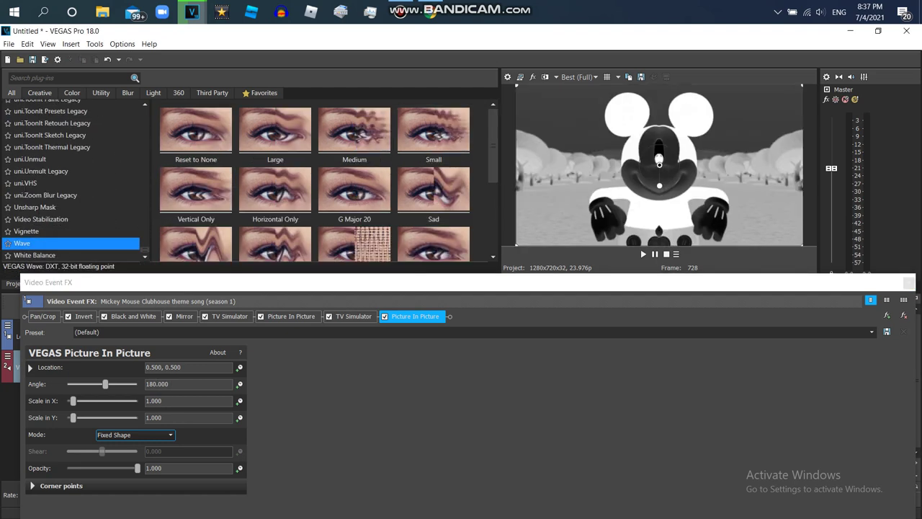
pyautogui.scroll(-3, 324, 180)
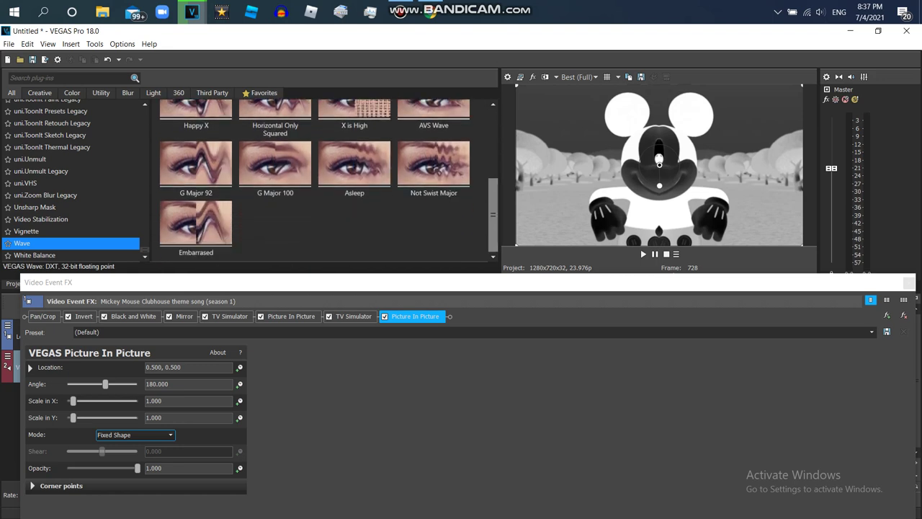
pyautogui.moveTo(492, 192); pyautogui.dragTo(493, 173)
pyautogui.moveTo(434, 191); pyautogui.dragTo(445, 316)
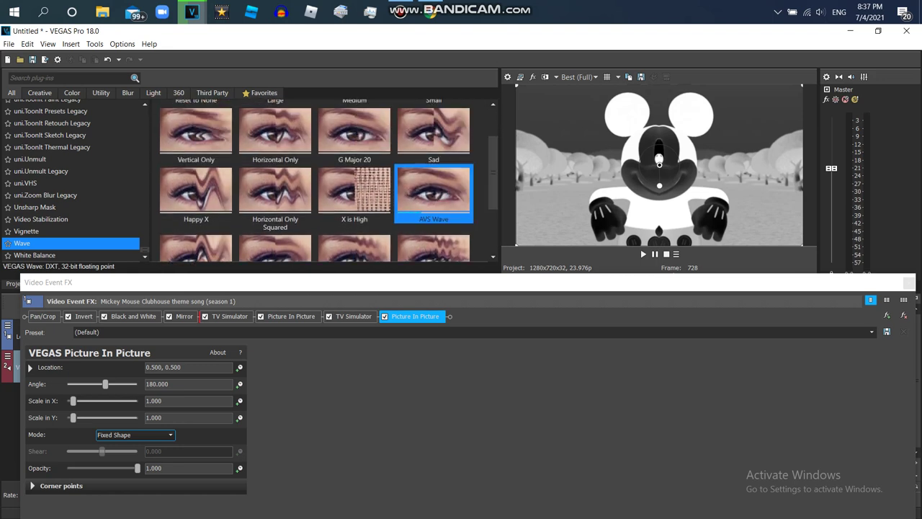
pyautogui.moveTo(261, 316); pyautogui.dragTo(259, 316)
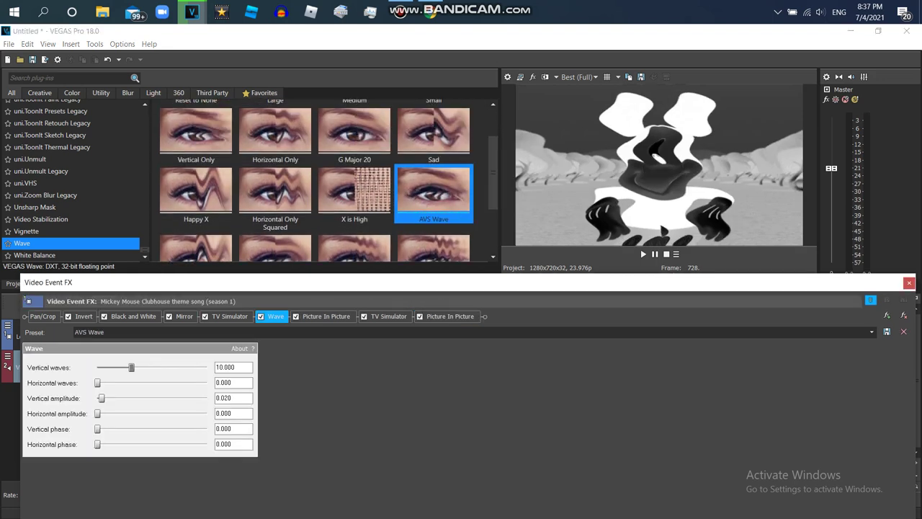
# - Move the effects window clear of the timeline and play a short stretch of the clip to check the wave distortion
pyautogui.moveTo(267, 282); pyautogui.dragTo(266, 396)
pyautogui.click(643, 254)
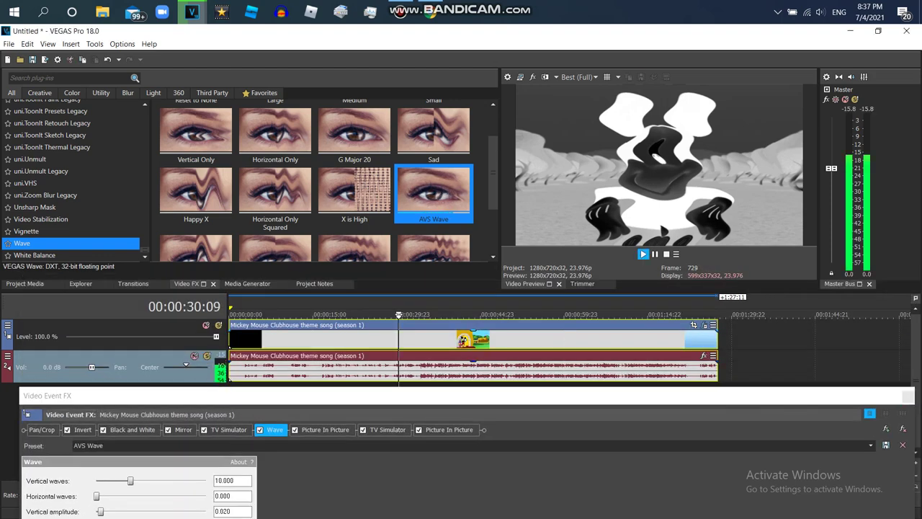
pyautogui.press('space')
pyautogui.press('space')
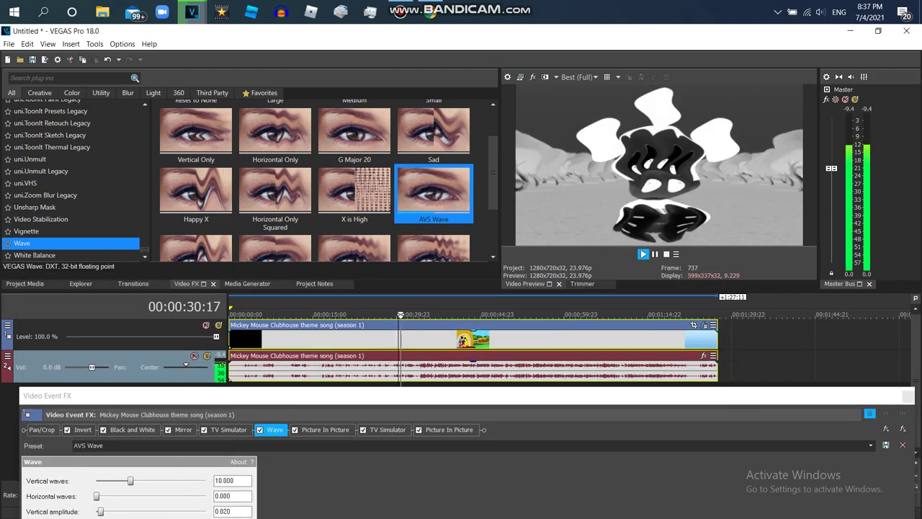
pyautogui.press('space')
# - Move the Wave effect to the end of the chain and place the first TV Simulator after it
pyautogui.moveTo(272, 430); pyautogui.dragTo(472, 430)
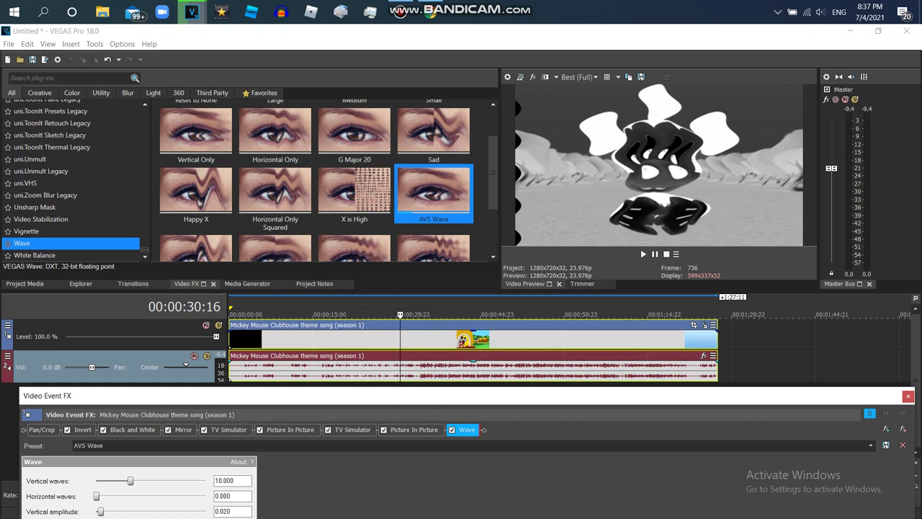
pyautogui.moveTo(228, 429); pyautogui.dragTo(460, 430)
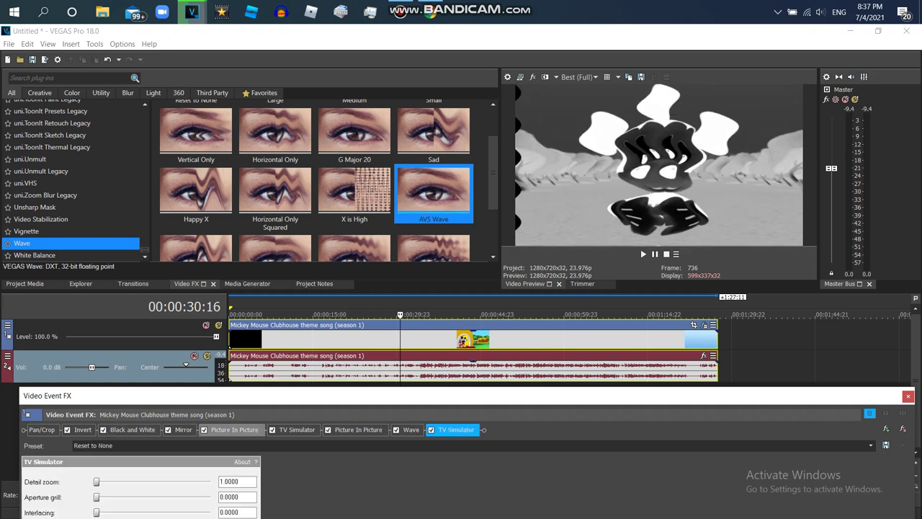
# - Try slightly larger scales on the first Picture In Picture and return its scale to 1.003
pyautogui.click(232, 429)
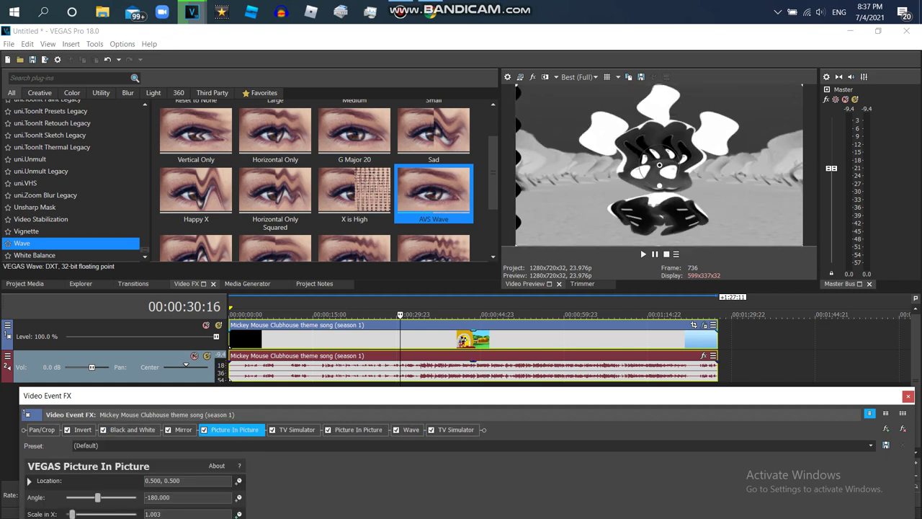
pyautogui.moveTo(232, 395); pyautogui.dragTo(245, 351)
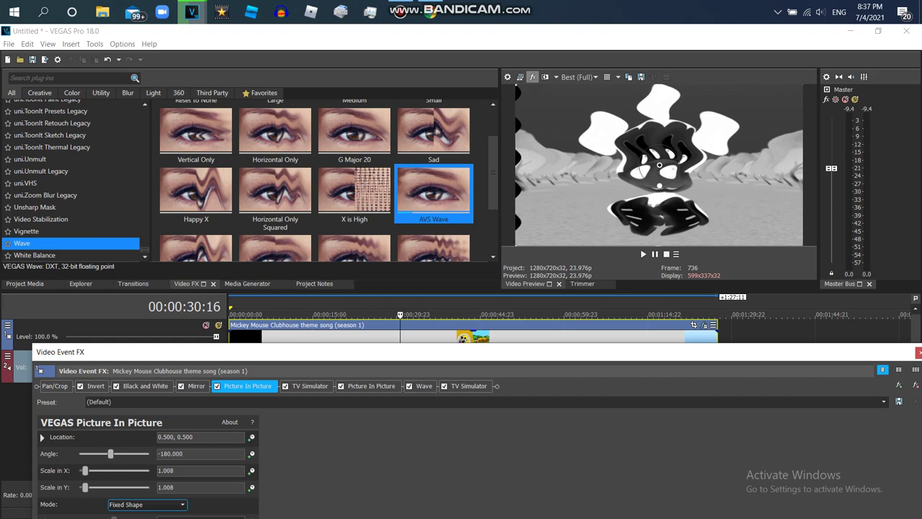
pyautogui.moveTo(803, 84)
pyautogui.mouseDown()
pyautogui.moveTo(848, 58)
pyautogui.moveTo(804, 84)
pyautogui.mouseUp()
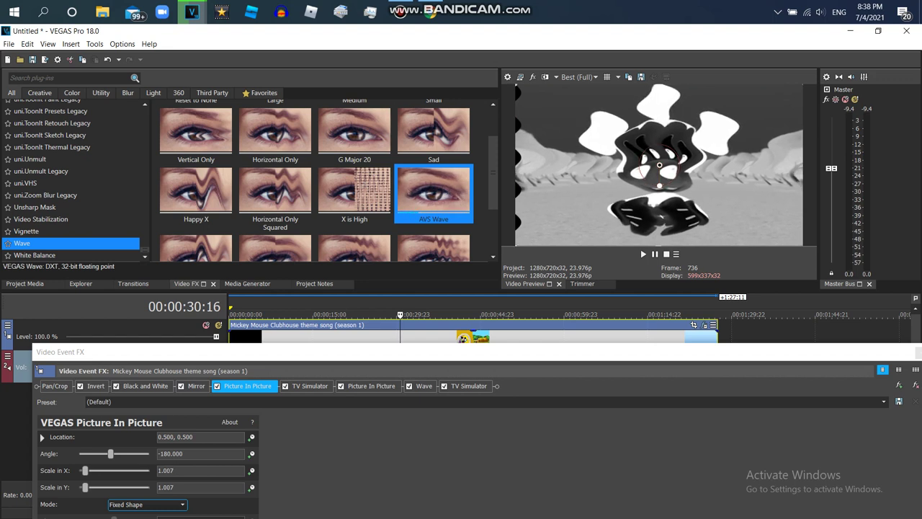
pyautogui.click(171, 470)
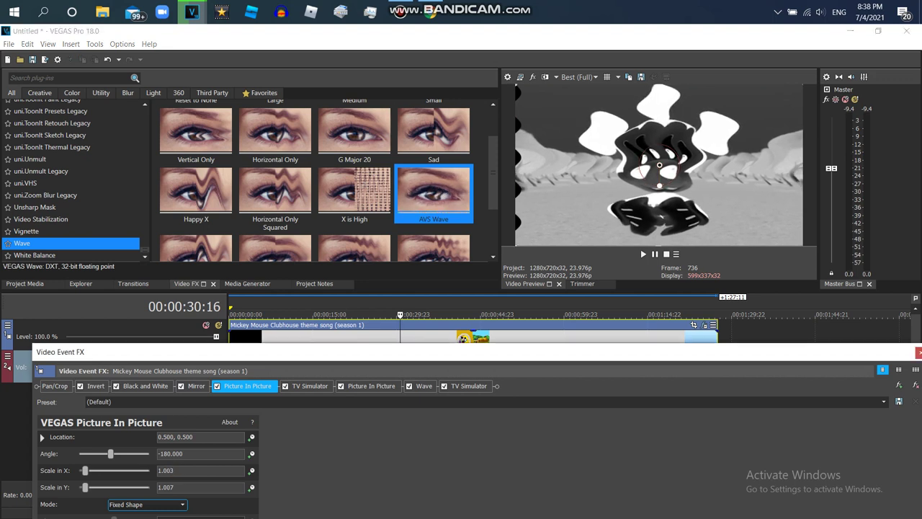
pyautogui.click(184, 454)
# - Set the X and Y scale of the second Picture In Picture to 1.002 and close the clip's video effects
pyautogui.click(371, 386)
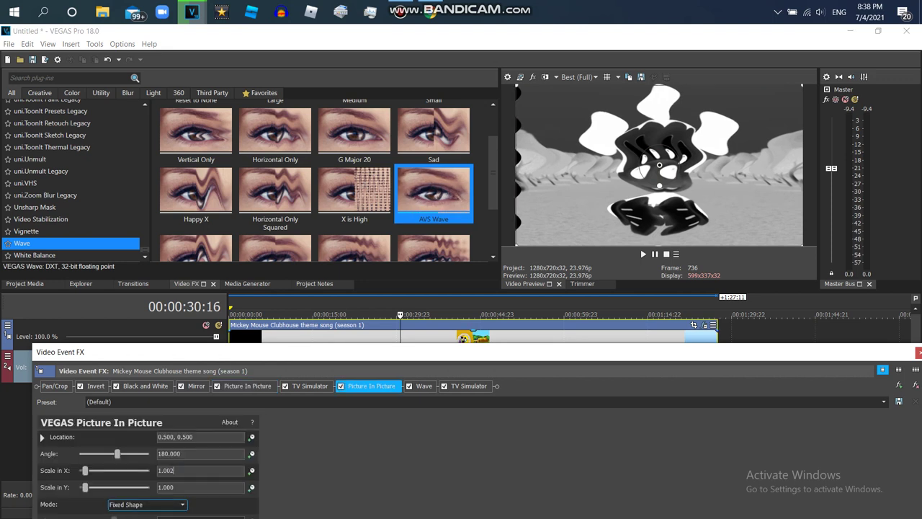
pyautogui.click(181, 453)
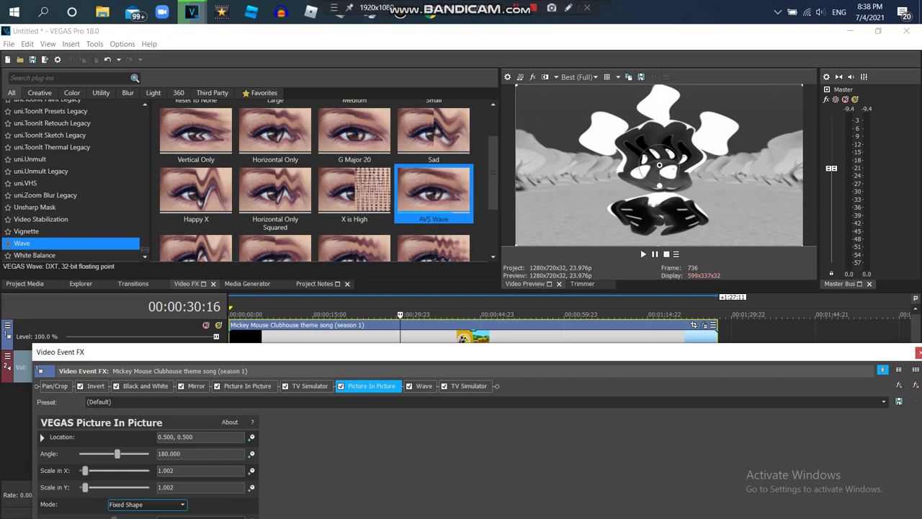
pyautogui.moveTo(80, 352); pyautogui.dragTo(16, 349)
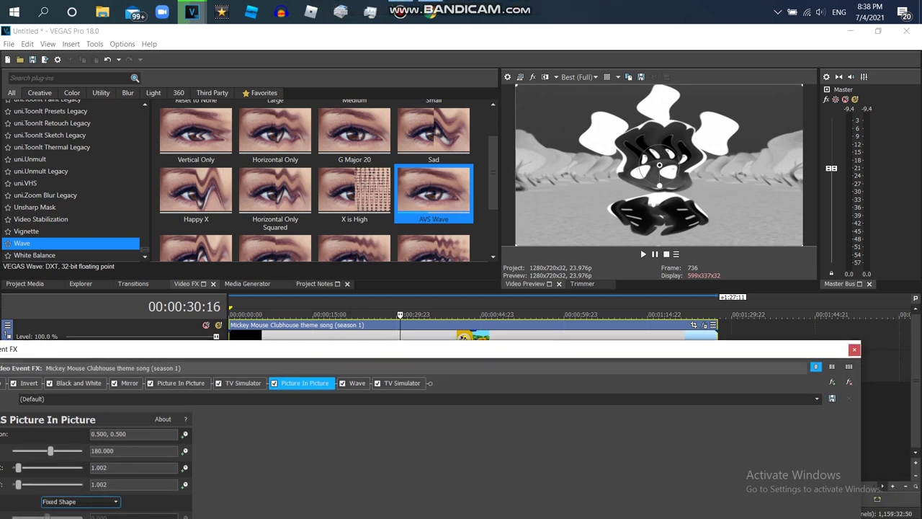
pyautogui.click(856, 349)
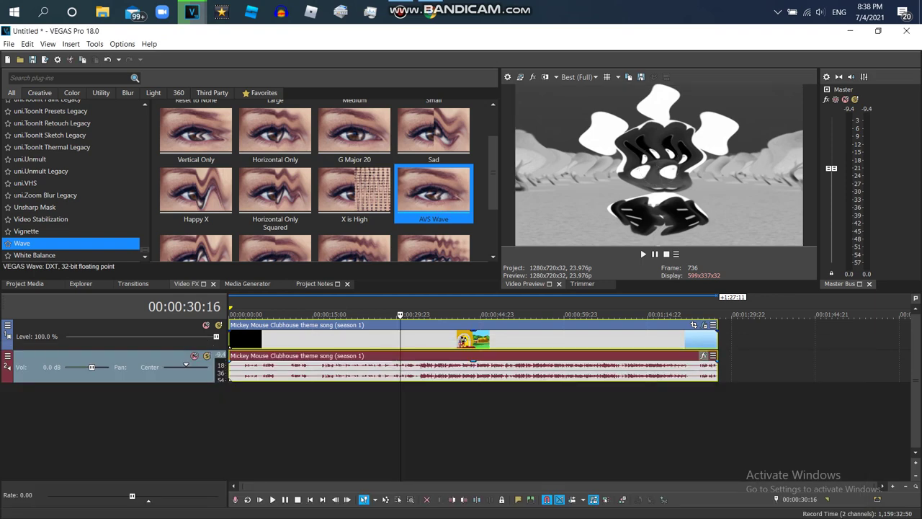
# - Add the Chorus plug-in to the clip's audio event, apply the Laughing preset and close the audio effects
pyautogui.click(704, 355)
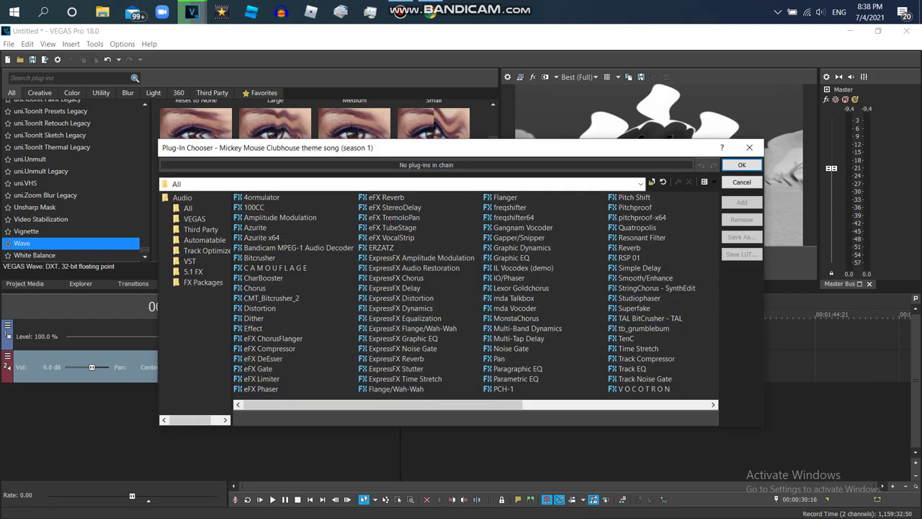
pyautogui.click(253, 328)
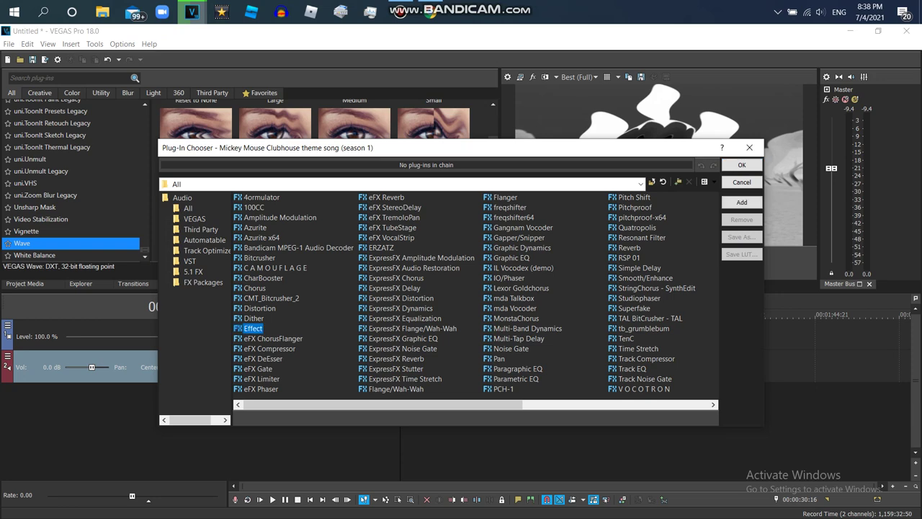
pyautogui.click(254, 288)
pyautogui.click(742, 202)
pyautogui.click(742, 165)
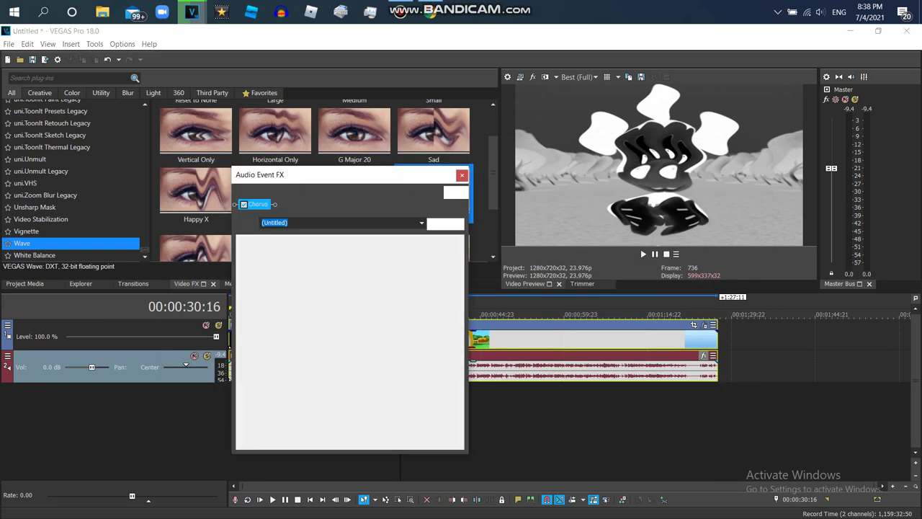
pyautogui.click(422, 222)
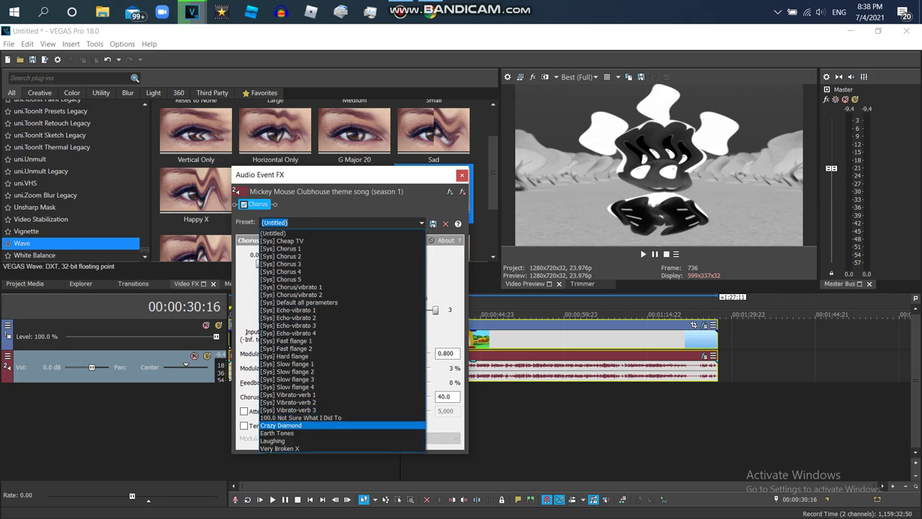
pyautogui.click(346, 441)
pyautogui.press('Escape')
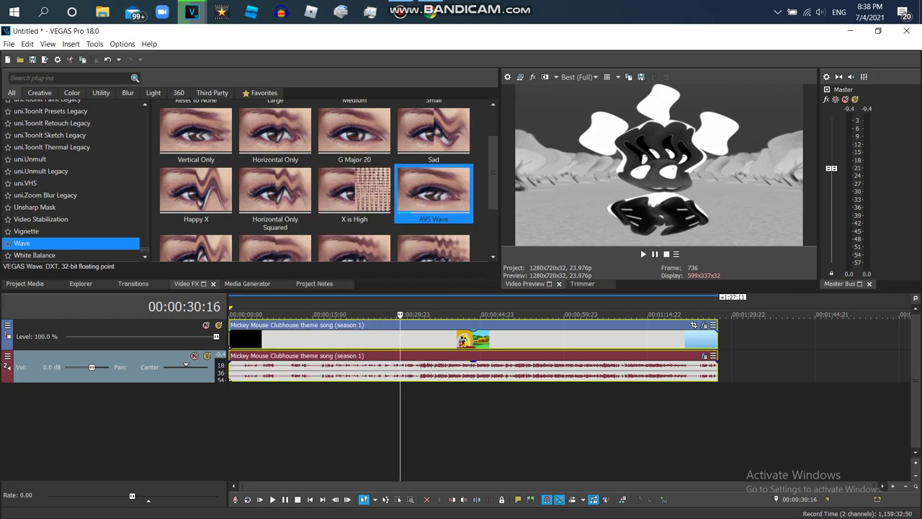
# - Play short stretches of the clip to check the chorus sound together with the distorted picture
pyautogui.press('space')
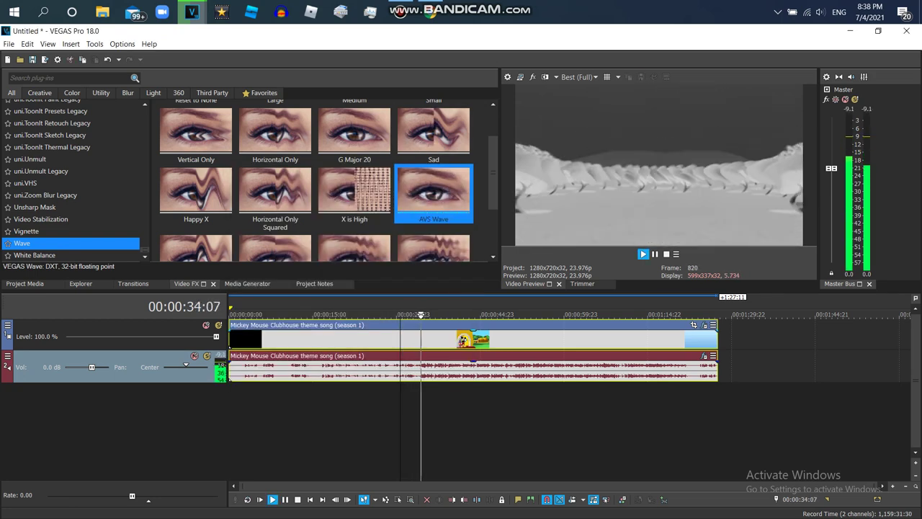
pyautogui.press('Return')
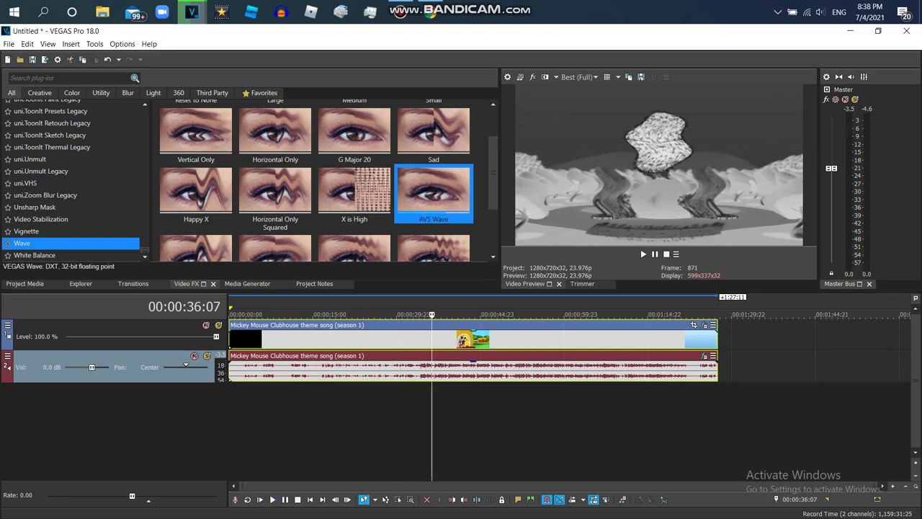
pyautogui.press('space')
pyautogui.click(655, 255)
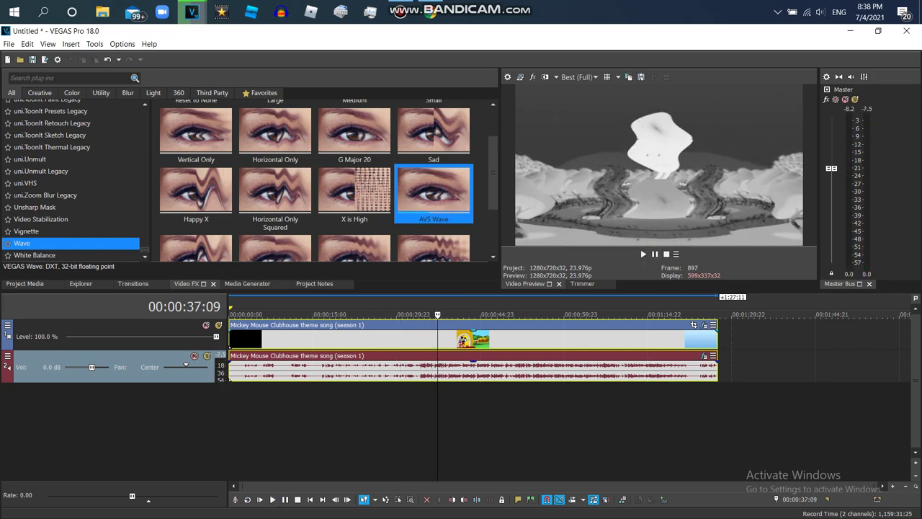
# - Select the clip's full length as the time range and open the Render As settings
pyautogui.doubleClick(601, 339)
pyautogui.click(8, 44)
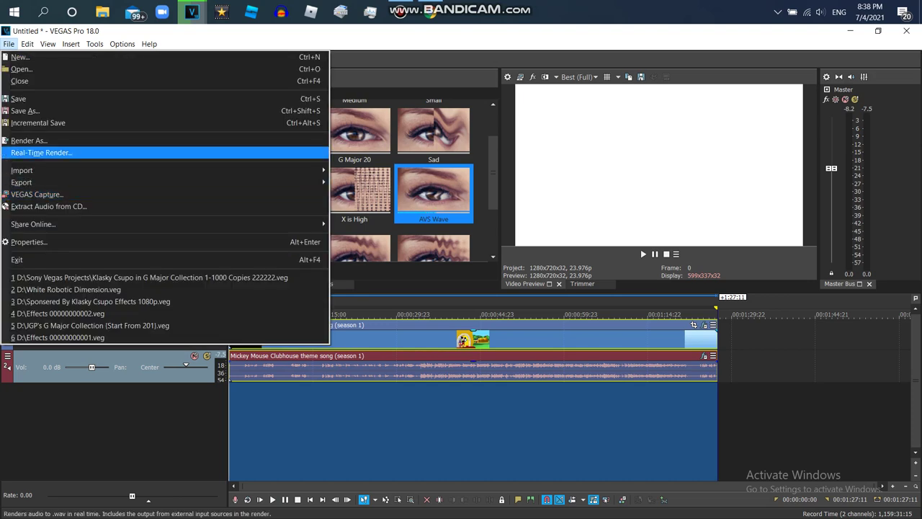
pyautogui.press('Up')
pyautogui.press('Return')
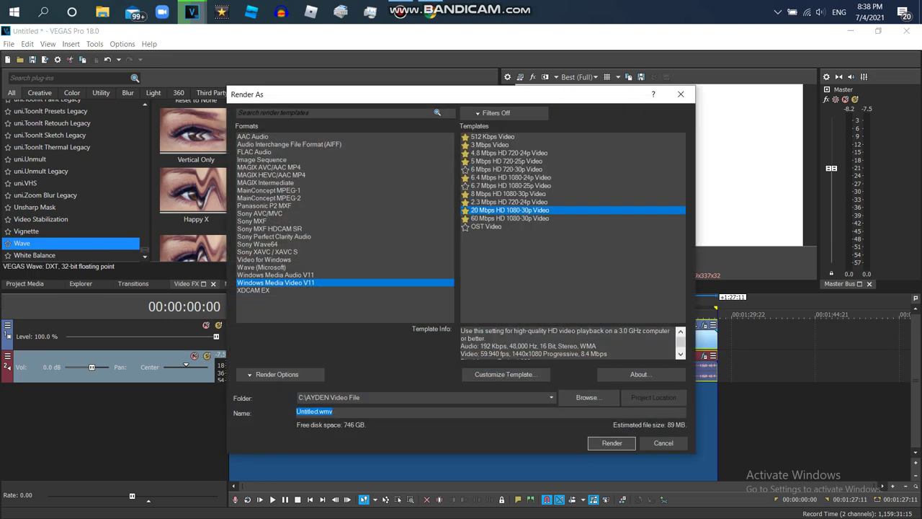
# - Browse for a render destination and go to "New folder" inside the "Mickey Mouse Clubhouse Theme Song Effects" folder
pyautogui.click(586, 396)
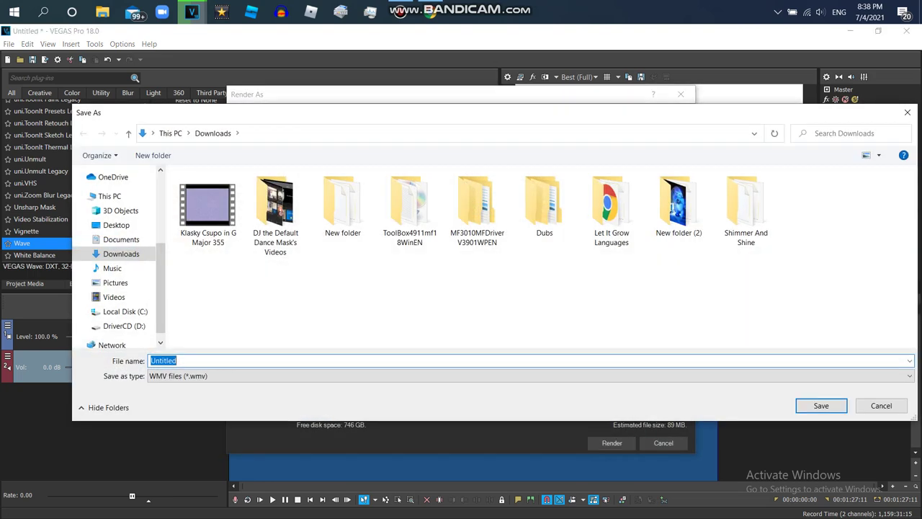
pyautogui.click(129, 215)
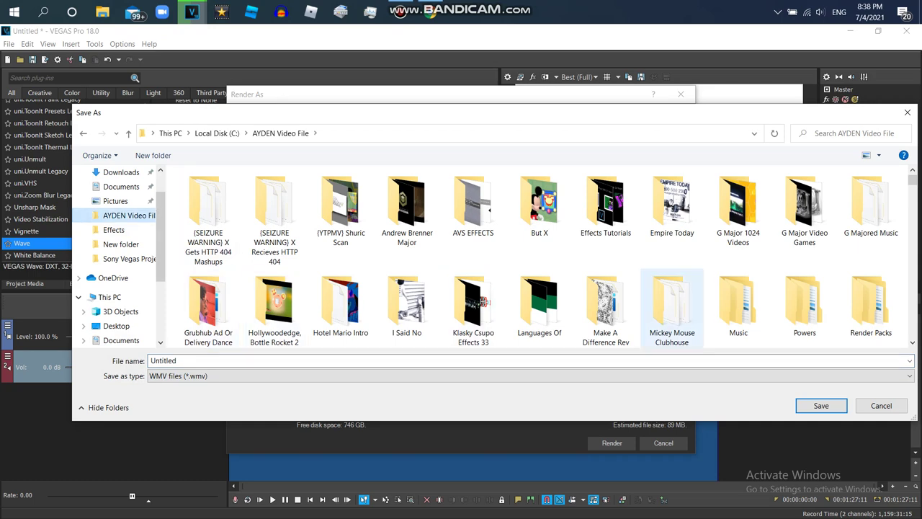
pyautogui.doubleClick(672, 310)
pyautogui.doubleClick(208, 203)
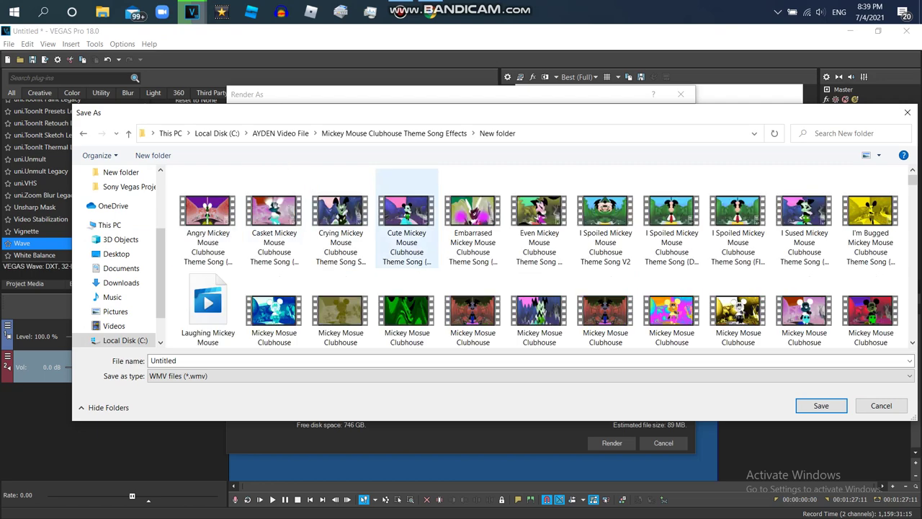
# - Reuse the G Major 117 file's name for the render, changing it to "Mickey Mouse Clubhouse Theme Song in G Major 201 (DON'T BLOCK OR TAKE THIS VIDEO DOWN)"
pyautogui.click(209, 302)
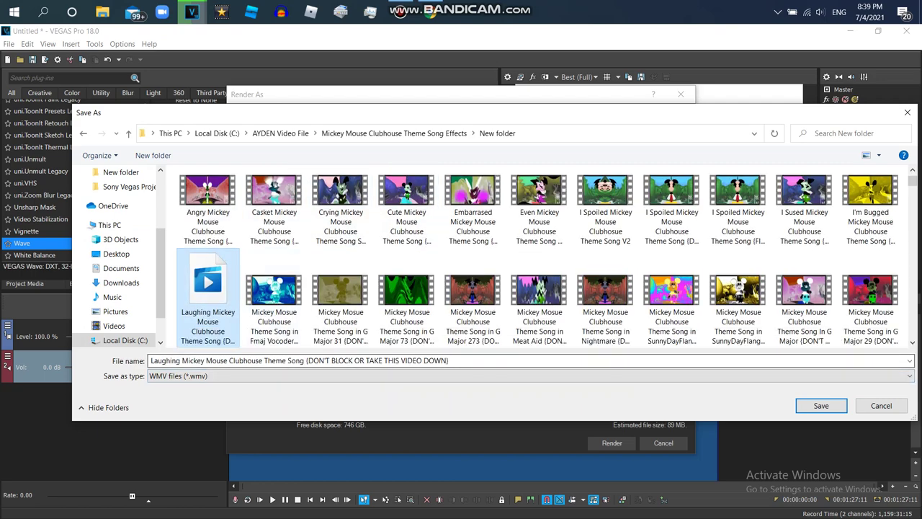
pyautogui.moveTo(913, 181); pyautogui.dragTo(913, 251)
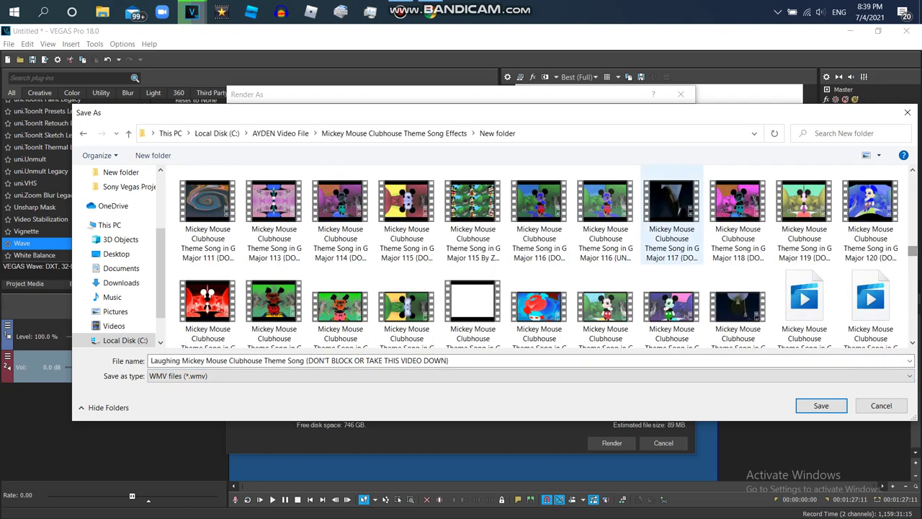
pyautogui.click(671, 216)
pyautogui.click(322, 360)
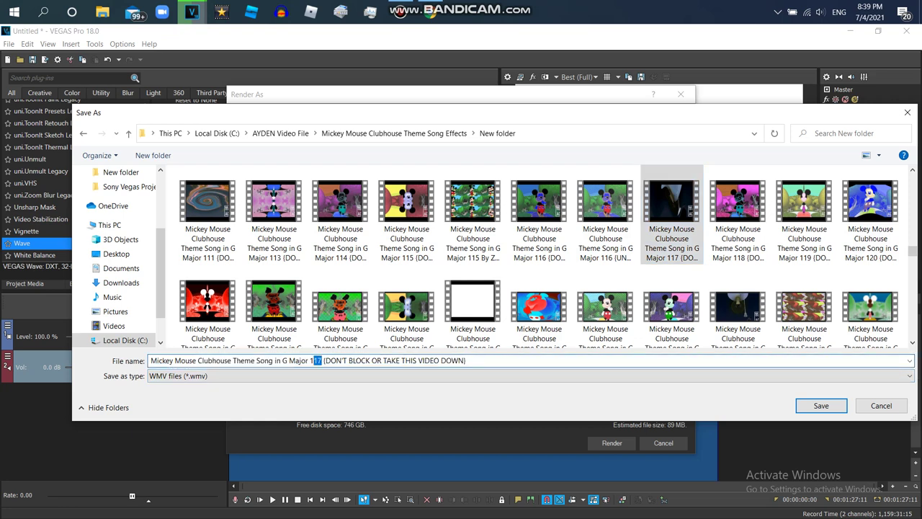
pyautogui.write('201')
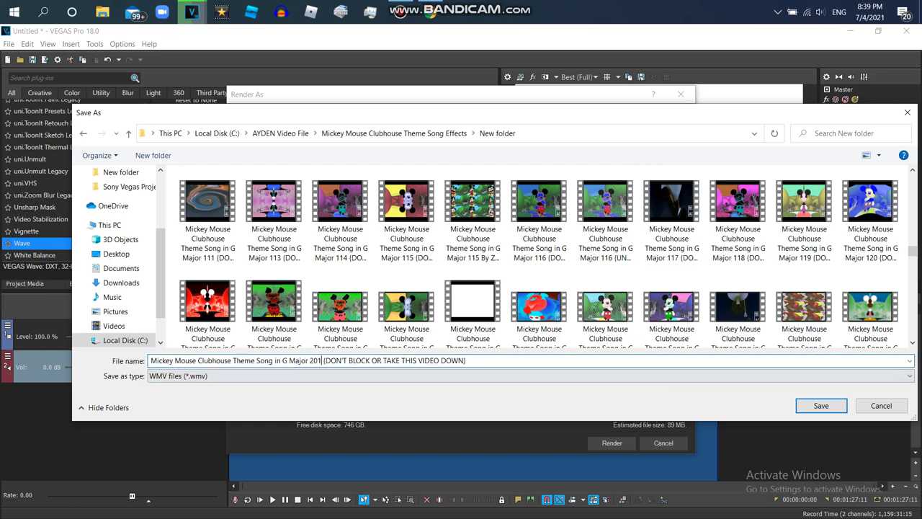
pyautogui.press('Return')
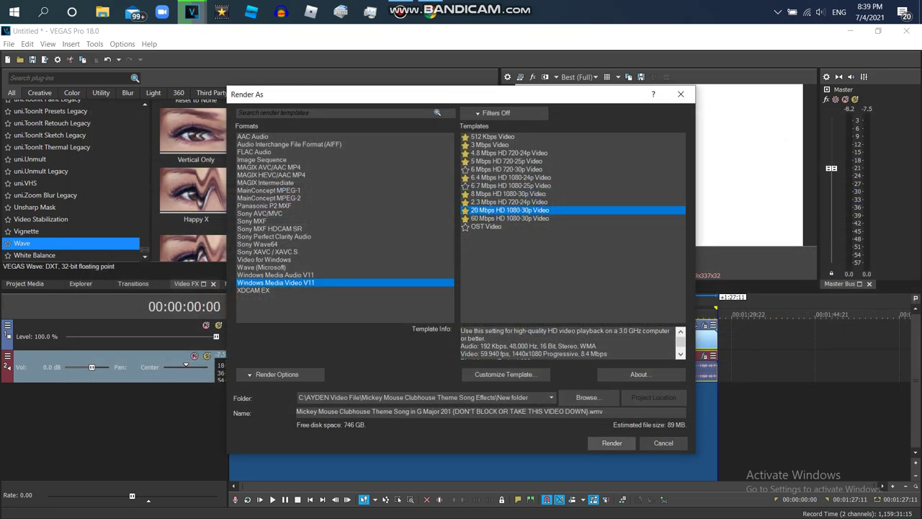
# - Switch to Chrome and search YouTube for "g major 203" in place of the G Major 201 search
pyautogui.moveTo(431, 12)
pyautogui.click(432, 64)
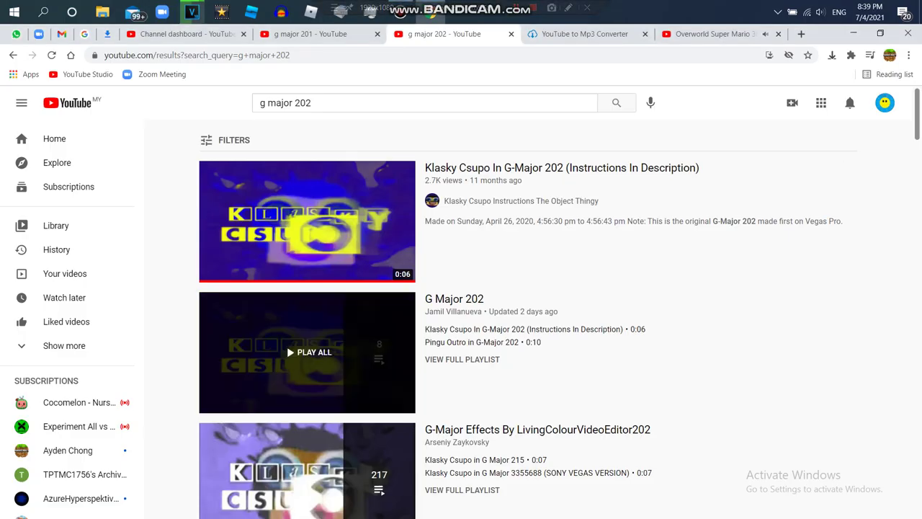
pyautogui.click(710, 34)
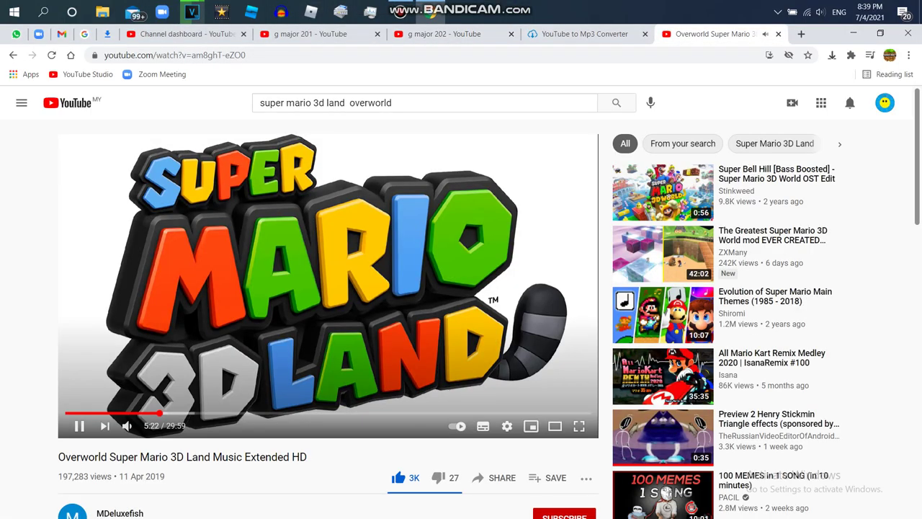
pyautogui.click(311, 34)
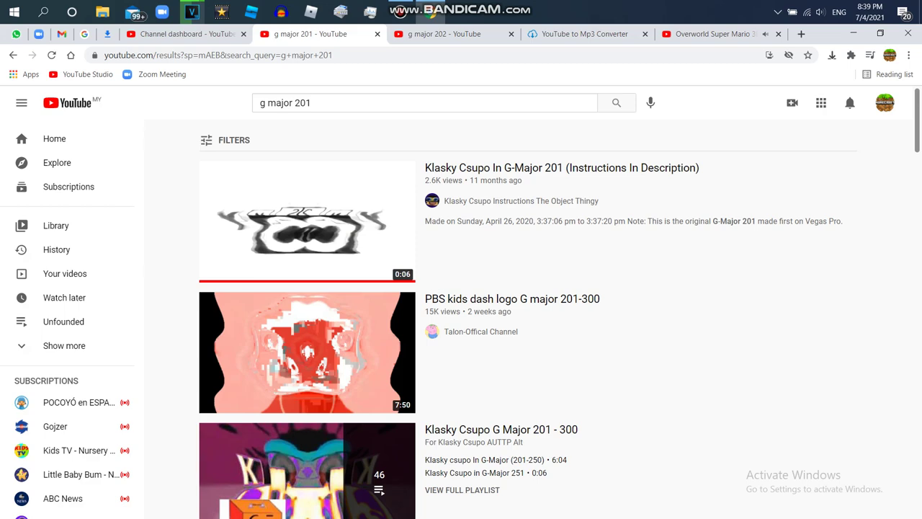
pyautogui.moveTo(312, 103); pyautogui.dragTo(306, 103)
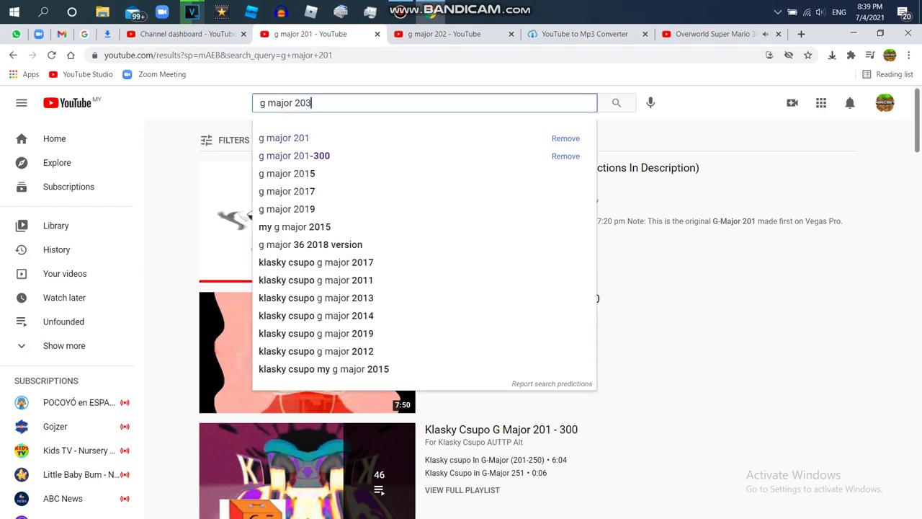
pyautogui.press('Return')
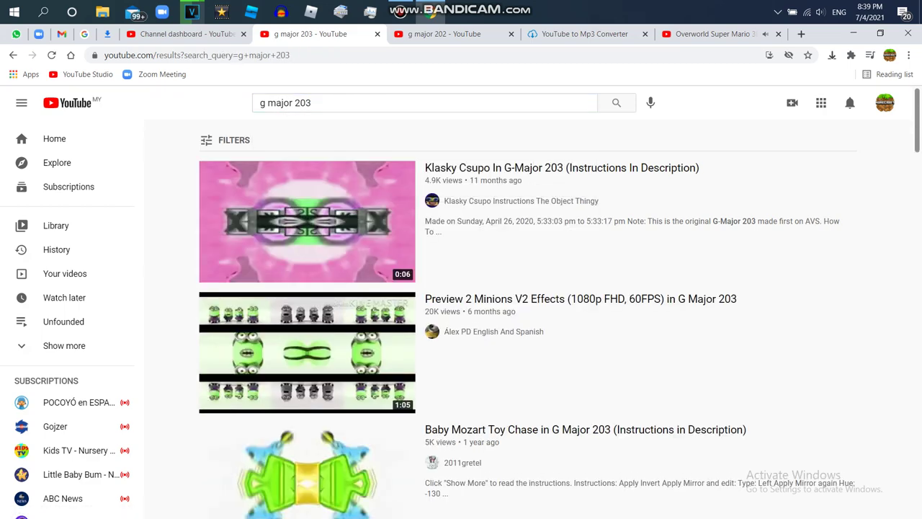
# - Look through the G Major 203 results and open "Klasky Csupo In G-Major 203 (V2) (Instructions In Description)" with its description
pyautogui.scroll(-13, 527, 323)
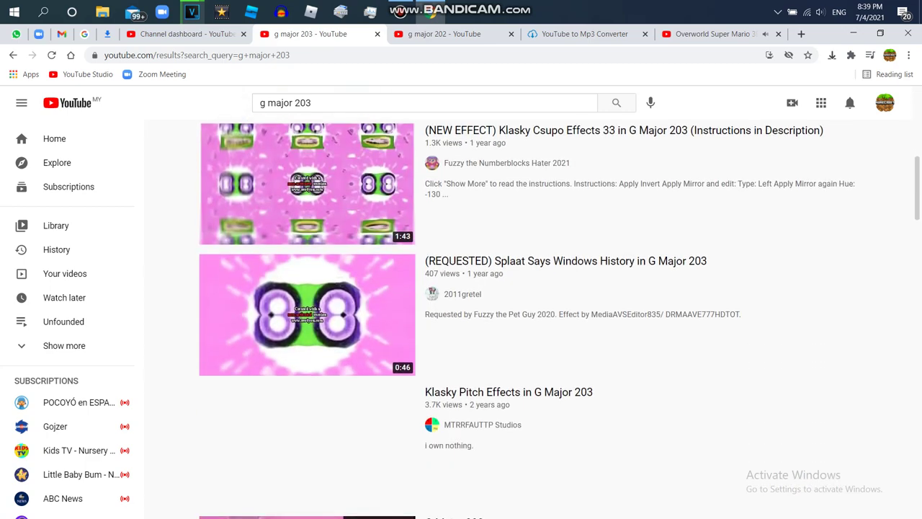
pyautogui.scroll(-8, 470, 319)
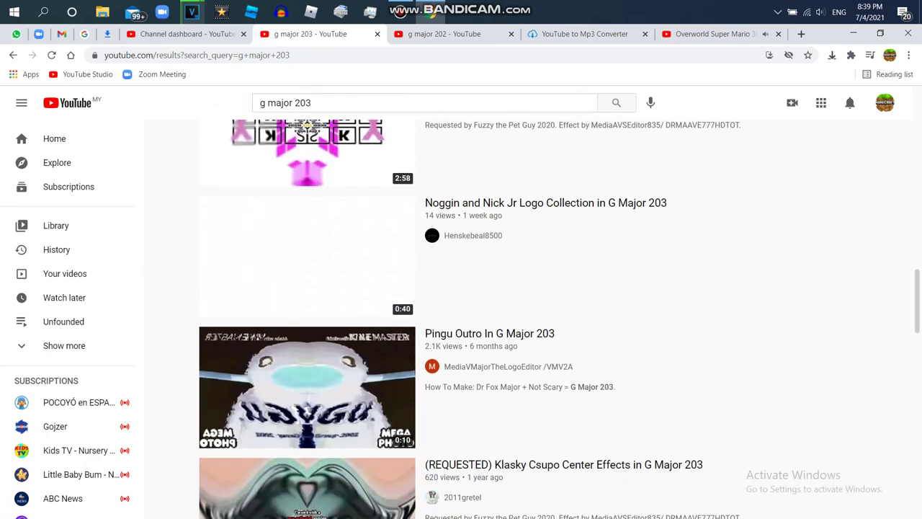
pyautogui.scroll(-2, 528, 316)
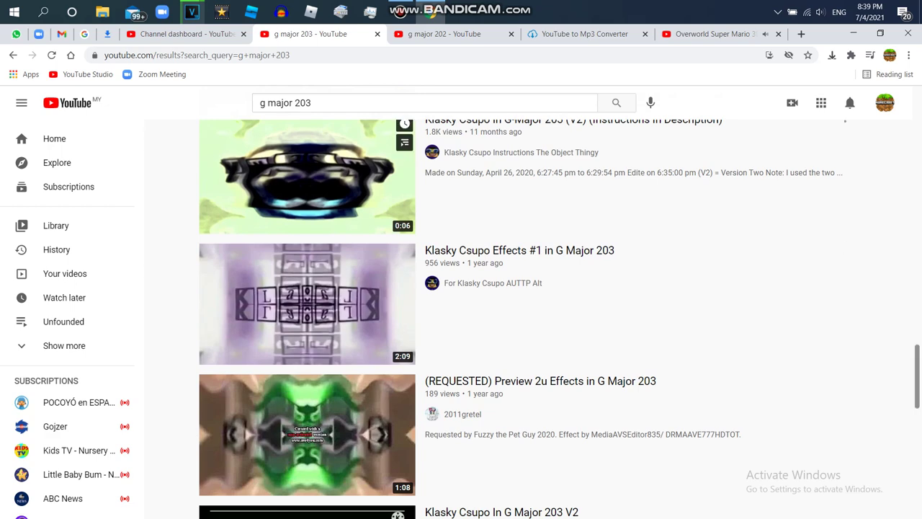
pyautogui.click(308, 177)
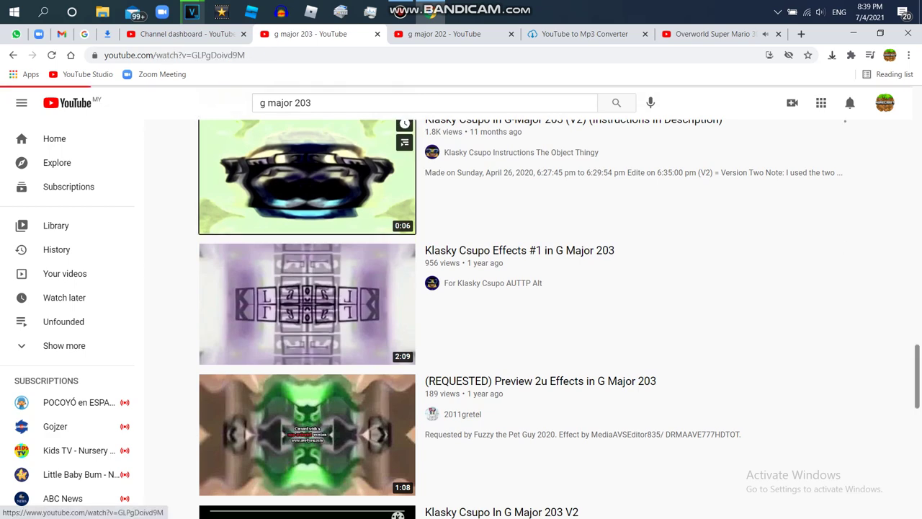
pyautogui.click(308, 177)
pyautogui.scroll(-3, 180, 288)
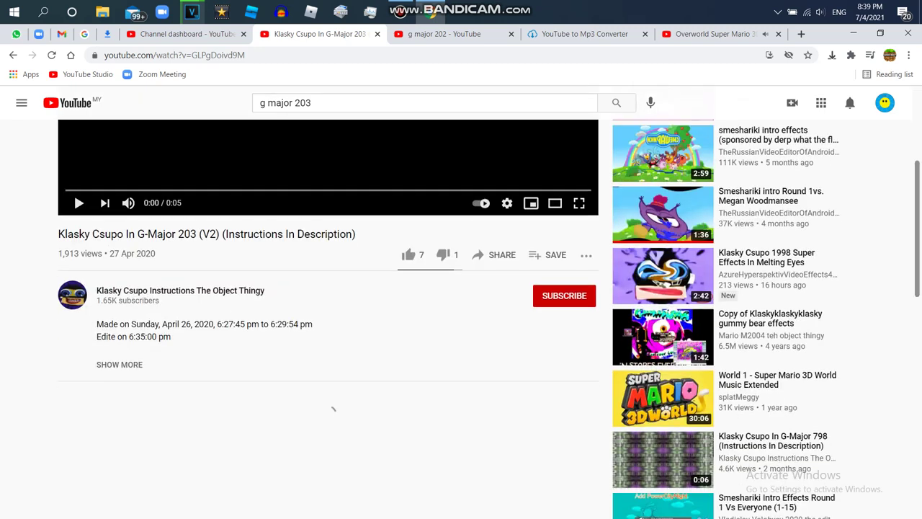
# - Open the video's channel, search it for "direction" and look through the listed instruction videos
pyautogui.click(180, 261)
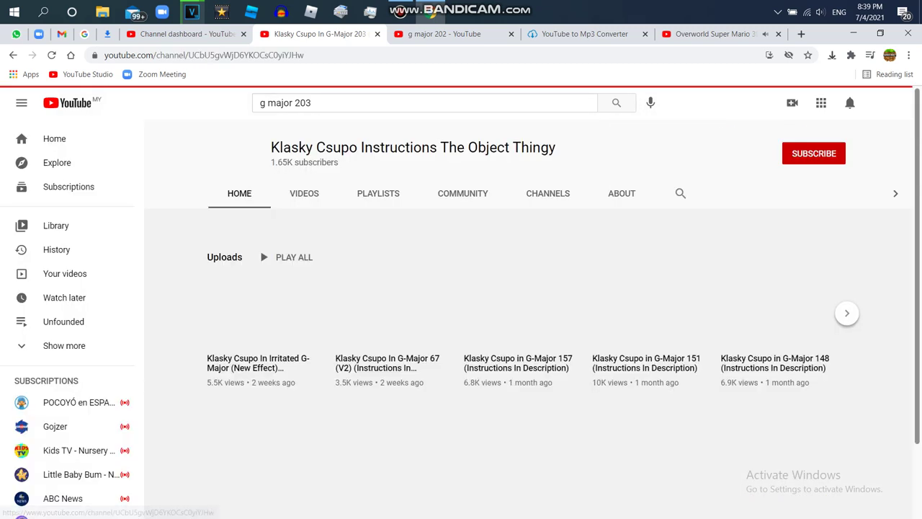
pyautogui.click(680, 193)
pyautogui.write('dire')
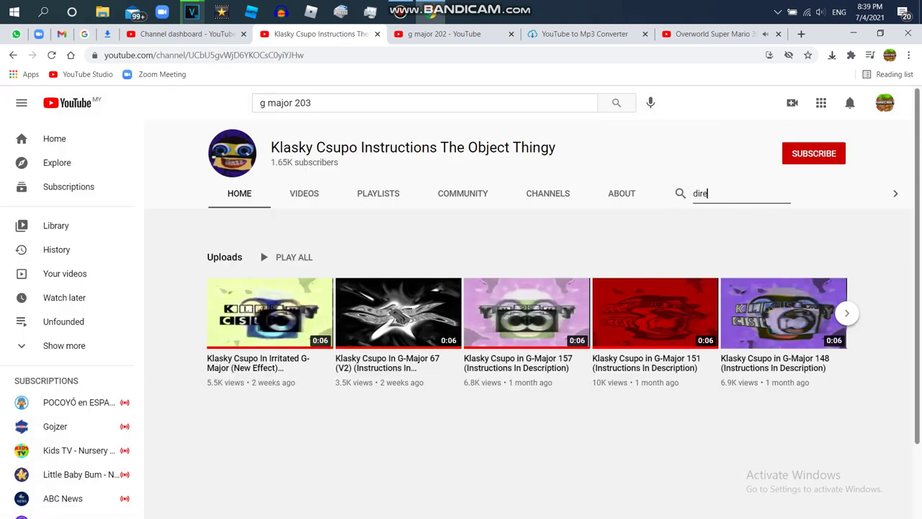
pyautogui.write('ction')
pyautogui.press('Return')
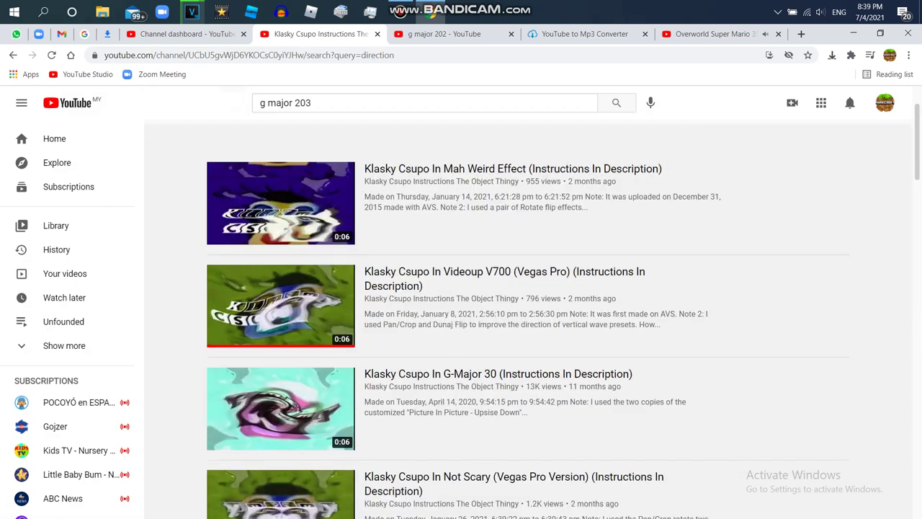
pyautogui.scroll(-2, 529, 319)
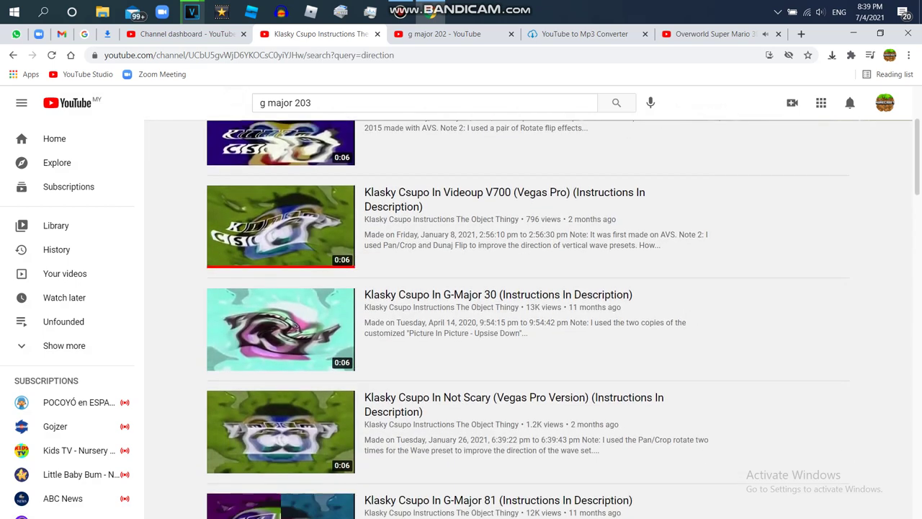
pyautogui.scroll(-2, 527, 320)
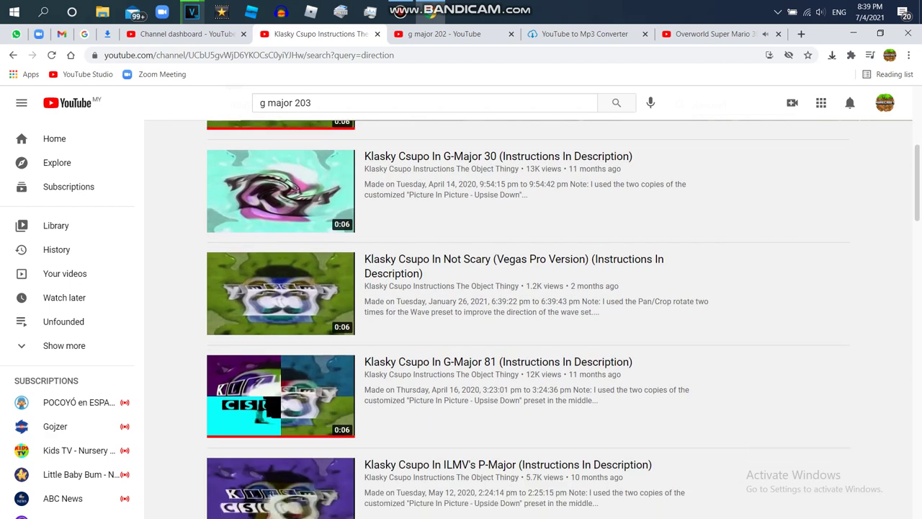
pyautogui.scroll(-1, 527, 319)
pyautogui.scroll(-1, 528, 319)
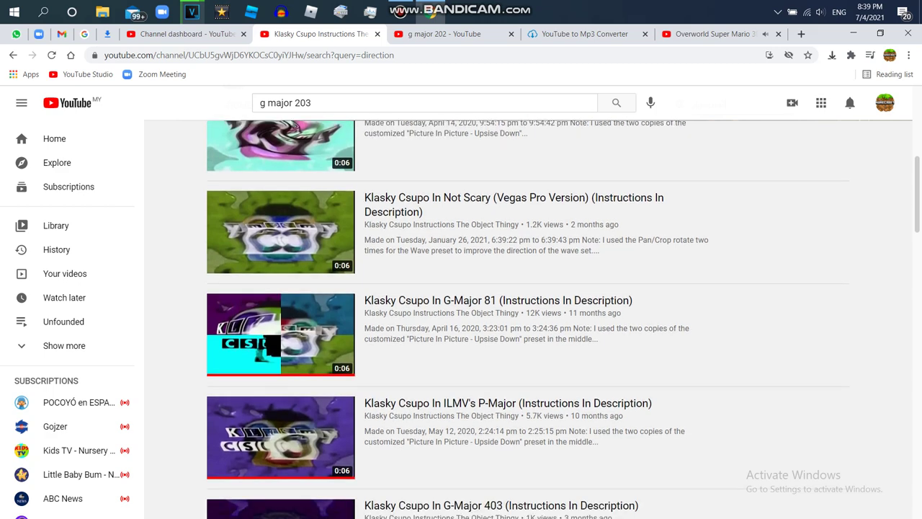
pyautogui.scroll(-4, 527, 319)
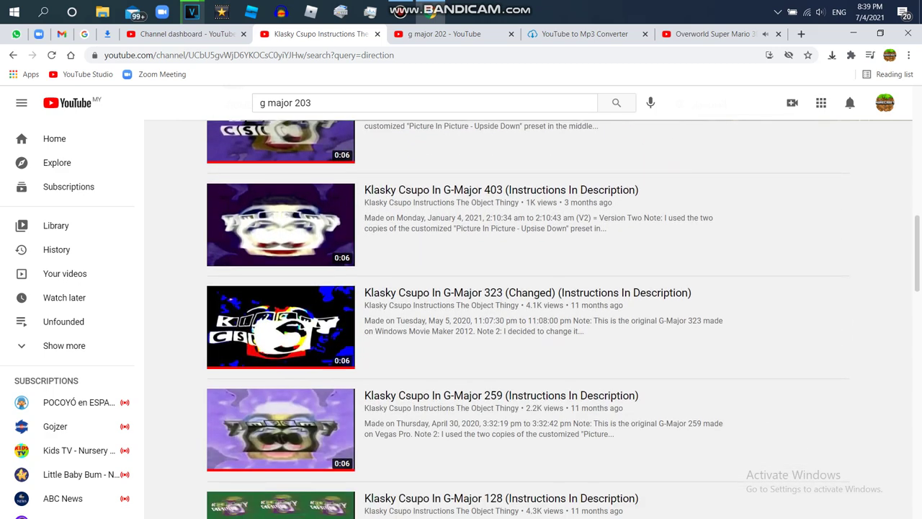
# - Open "Klasky Csupo In G-Major 330 (V2) (Instructions In Description)" from the channel's search results and read the effect settings in its description
pyautogui.scroll(-2, 527, 319)
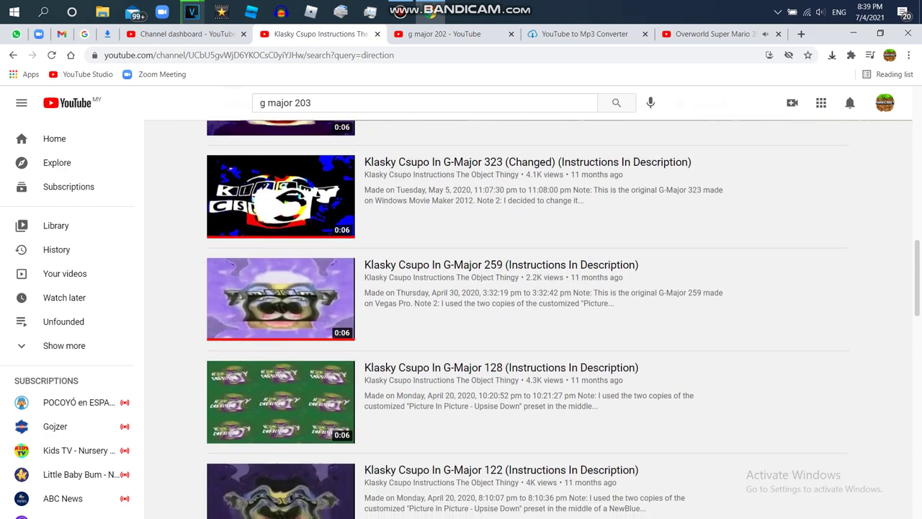
pyautogui.scroll(-5, 527, 319)
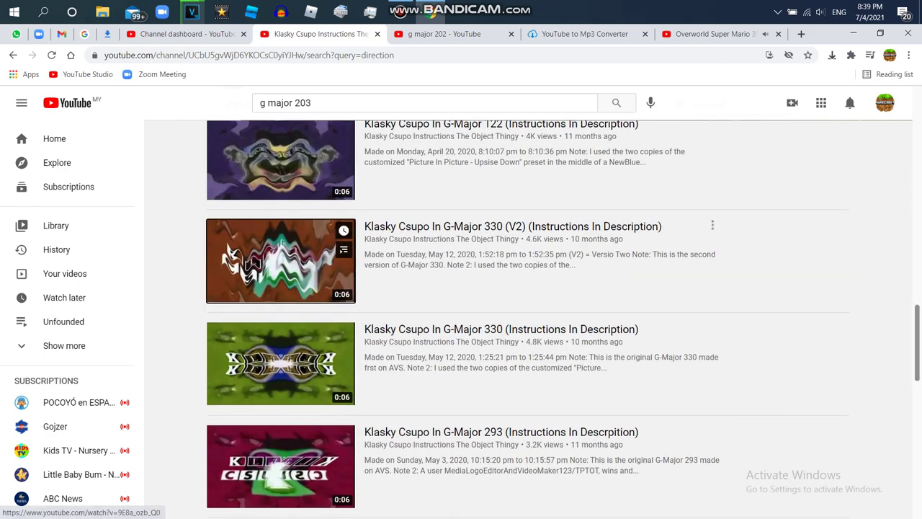
pyautogui.click(343, 234)
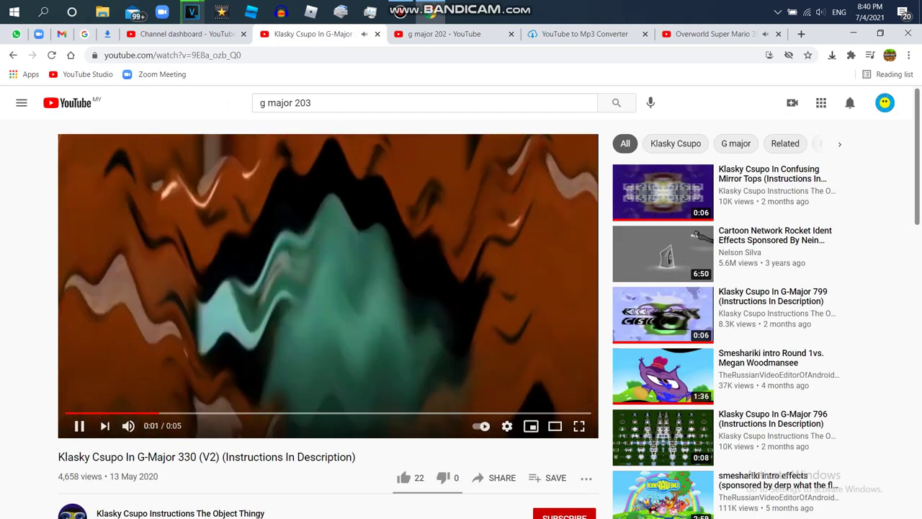
pyautogui.scroll(-3, 328, 302)
pyautogui.click(119, 329)
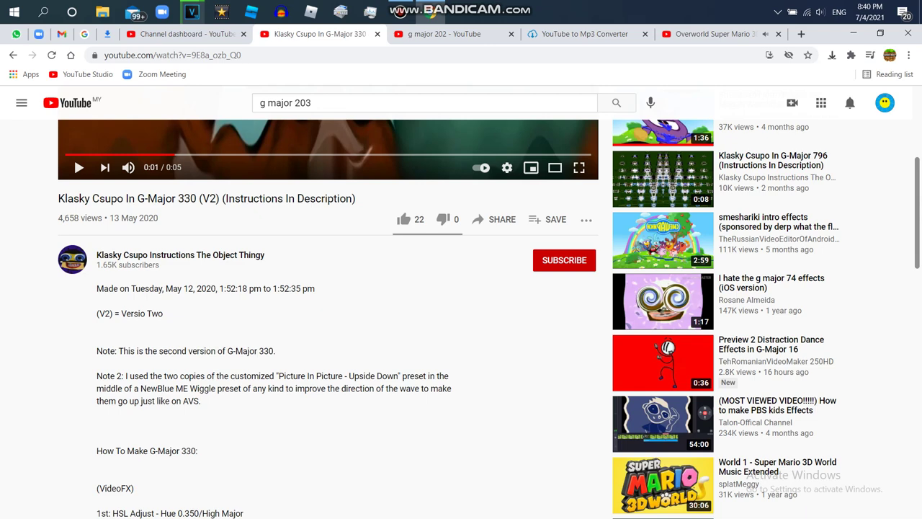
pyautogui.scroll(-6, 328, 317)
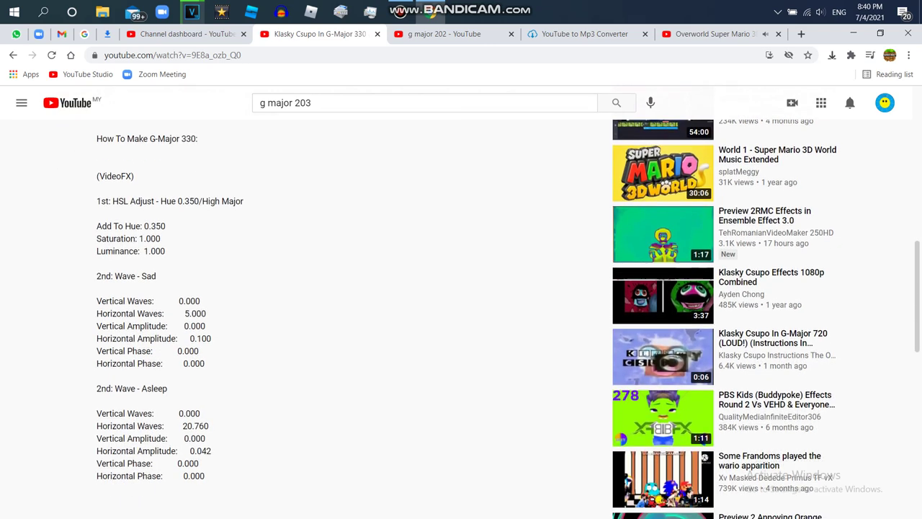
pyautogui.scroll(-2, 328, 317)
# - Return to the channel's "direction" search results and look through the remaining instruction videos down to the end of the list
pyautogui.click(13, 55)
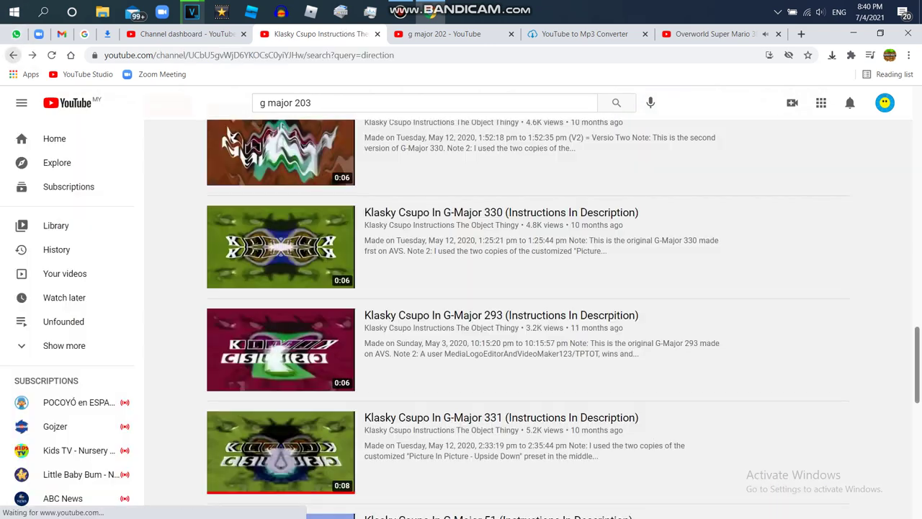
pyautogui.scroll(-1, 527, 319)
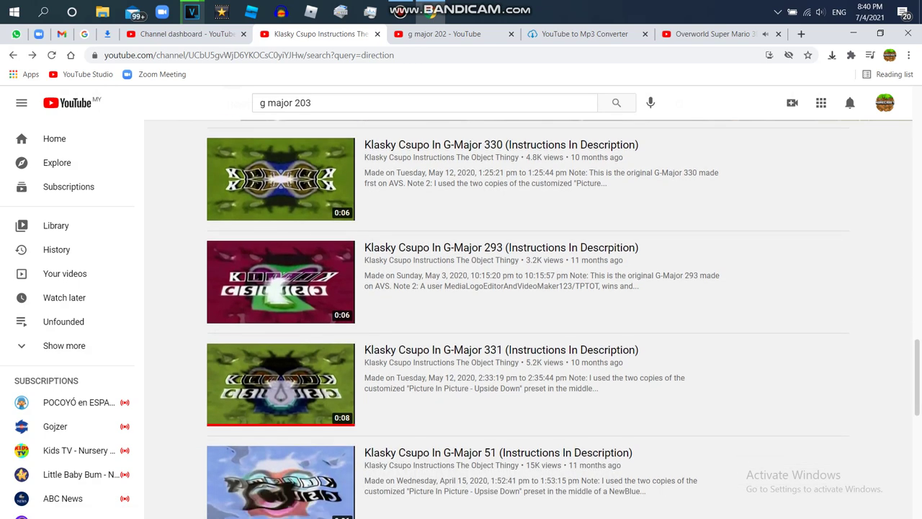
pyautogui.scroll(-1, 527, 323)
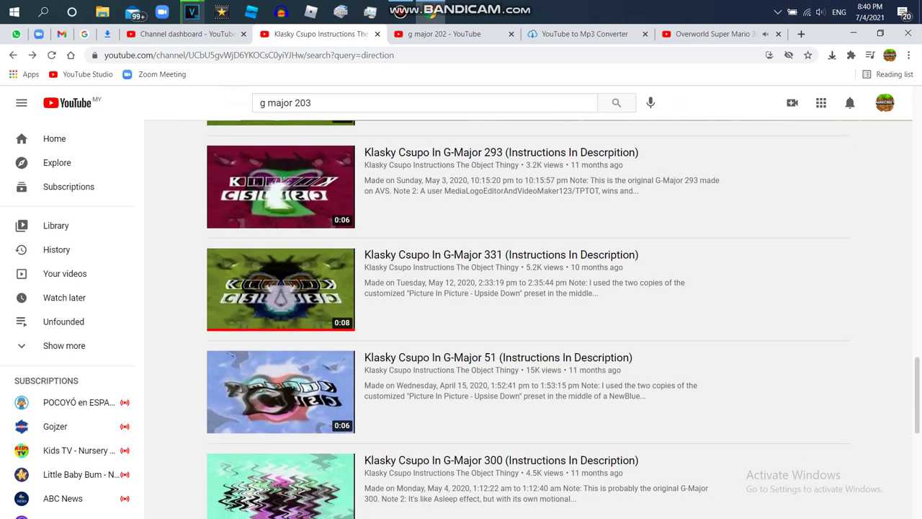
pyautogui.scroll(-2, 527, 319)
pyautogui.scroll(-5, 527, 319)
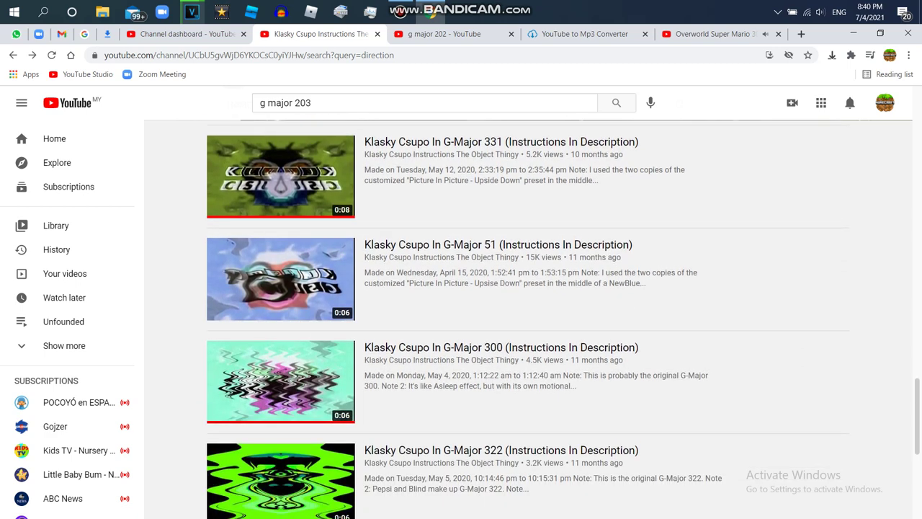
pyautogui.scroll(-1, 527, 319)
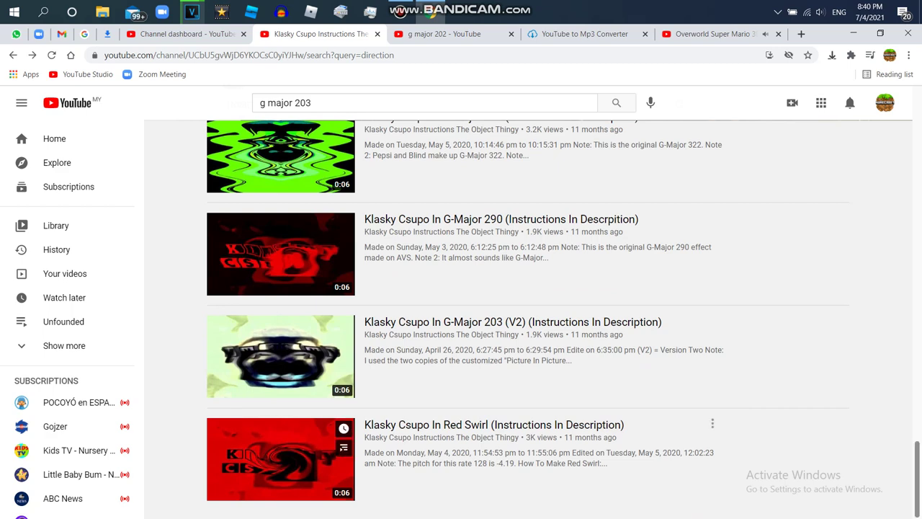
pyautogui.scroll(7, 527, 319)
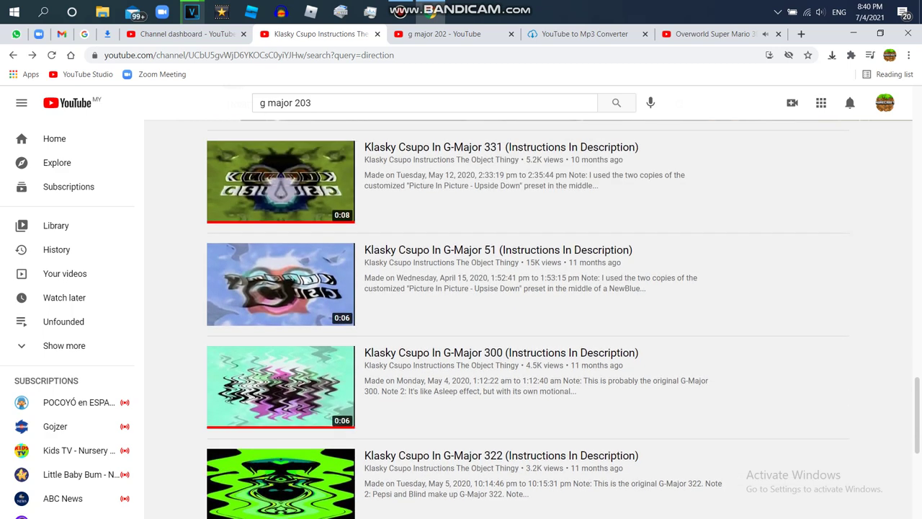